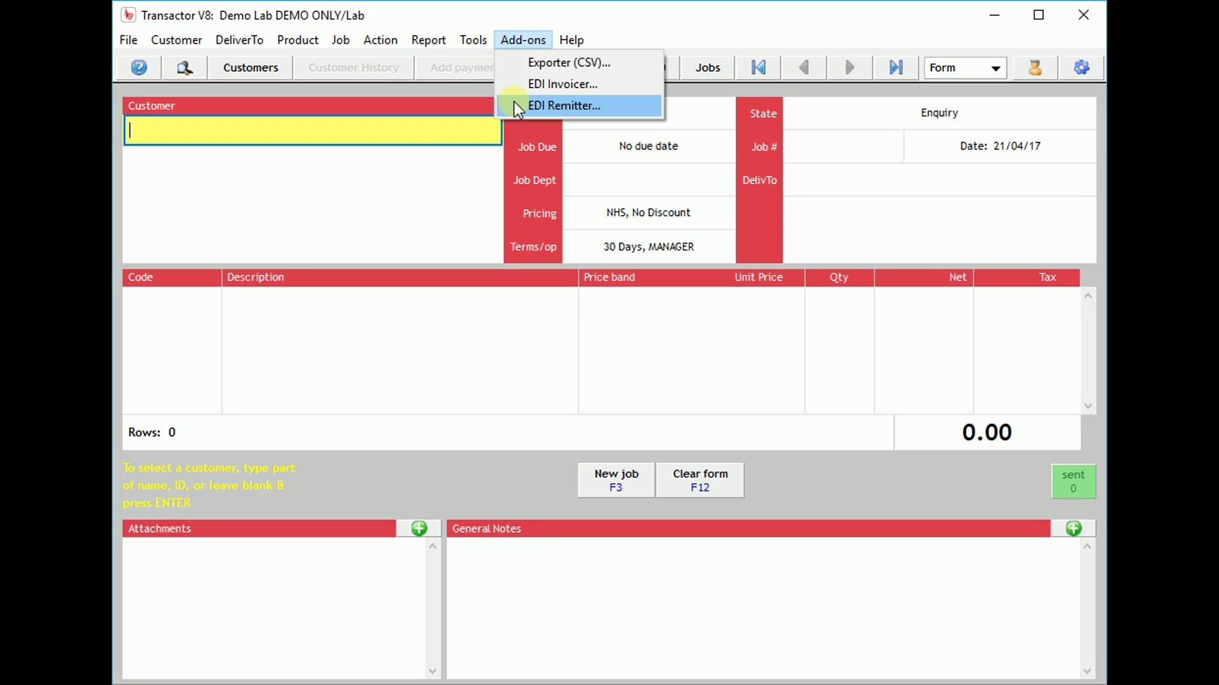
Step: Open the jobs list searched as Booked In by due date and export that list to a CSV file
click(708, 68)
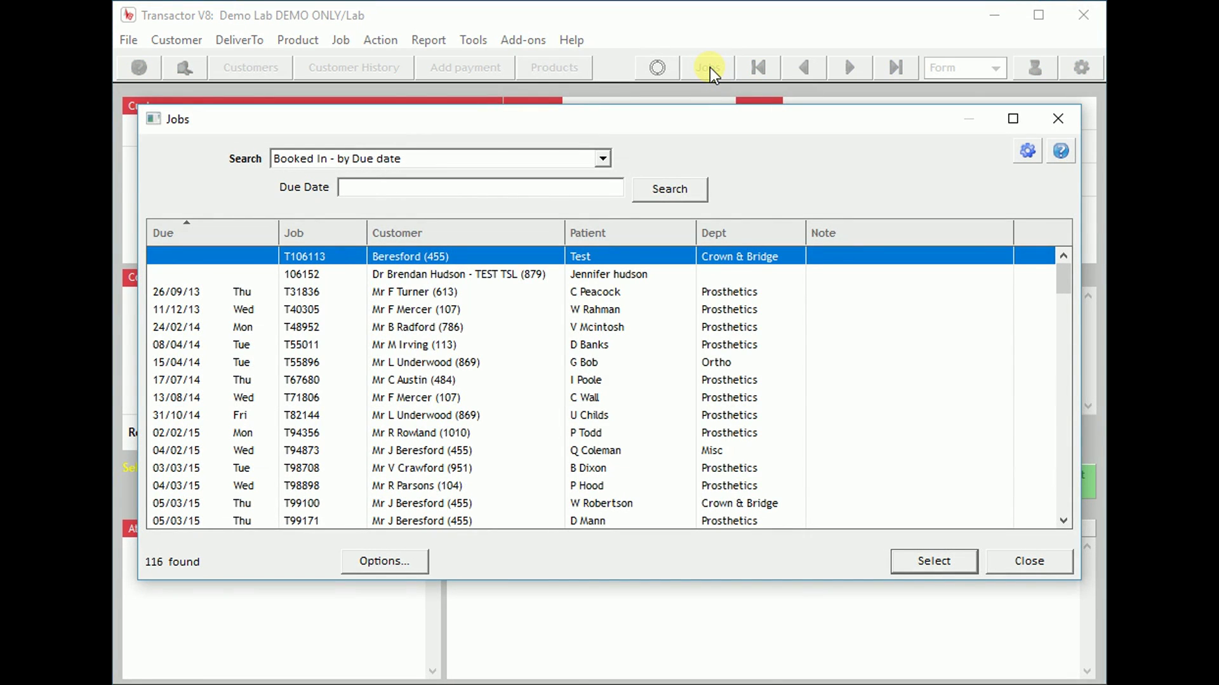
right_click(457, 363)
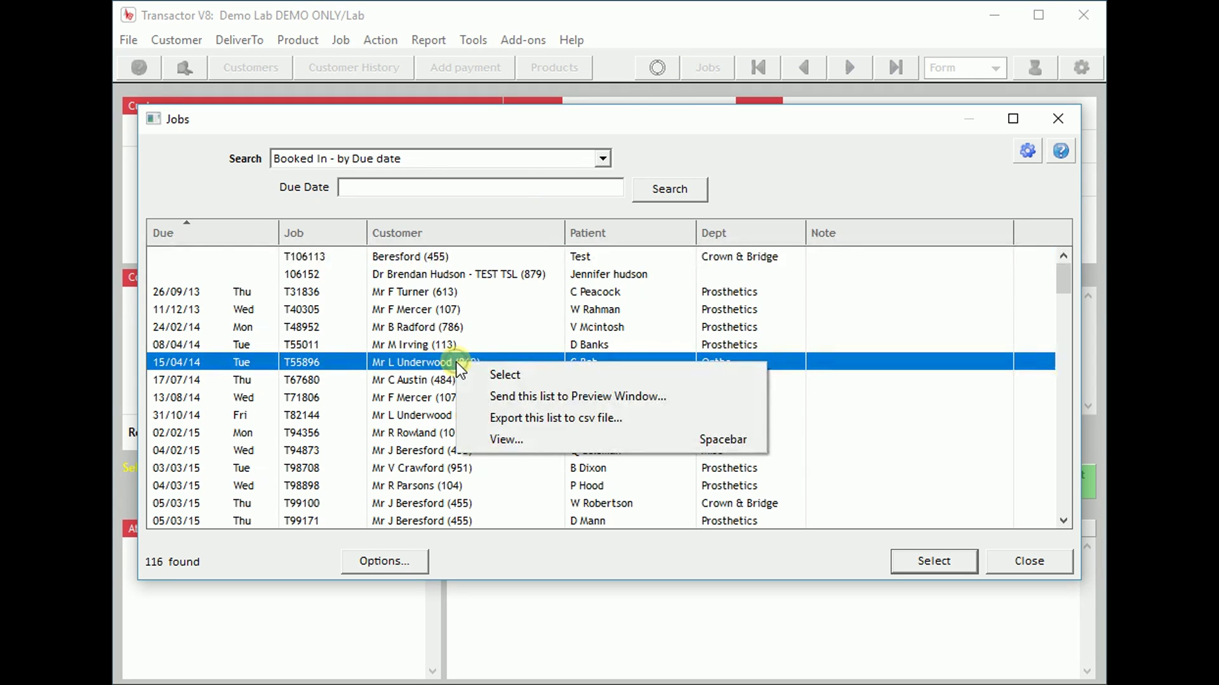
click(647, 418)
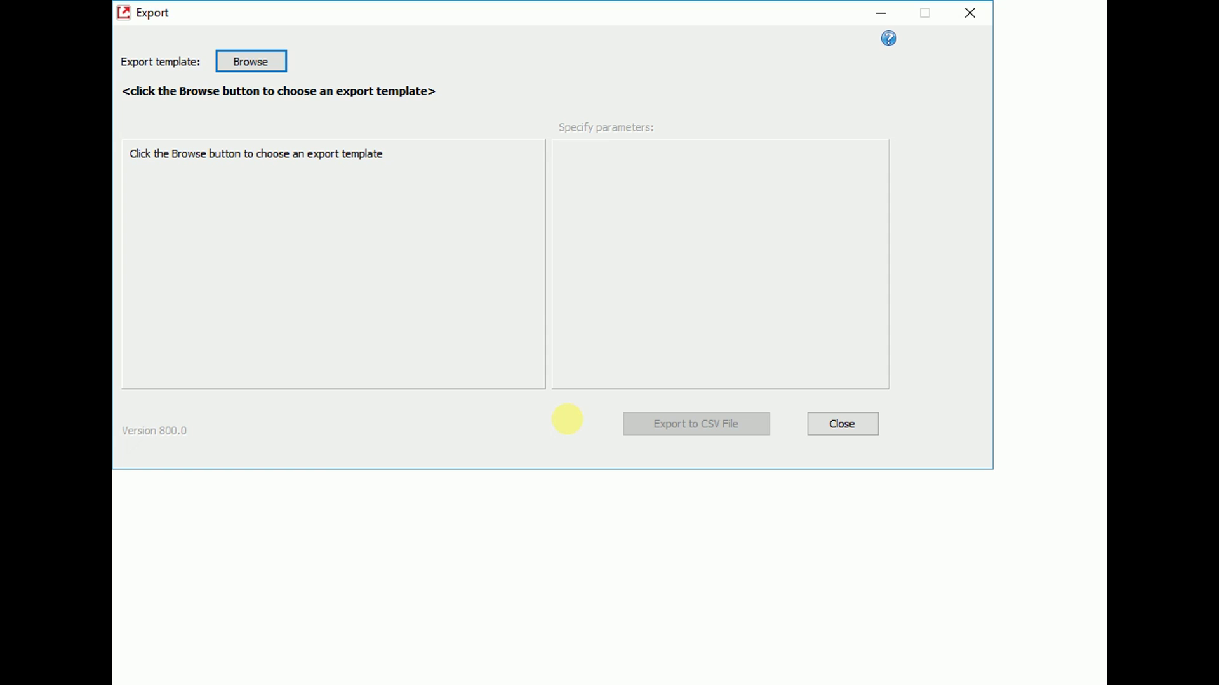
Step: Get more export templates online and download the "Generic - All Jobs in Period" template
click(251, 67)
drag(556, 93, 485, 60)
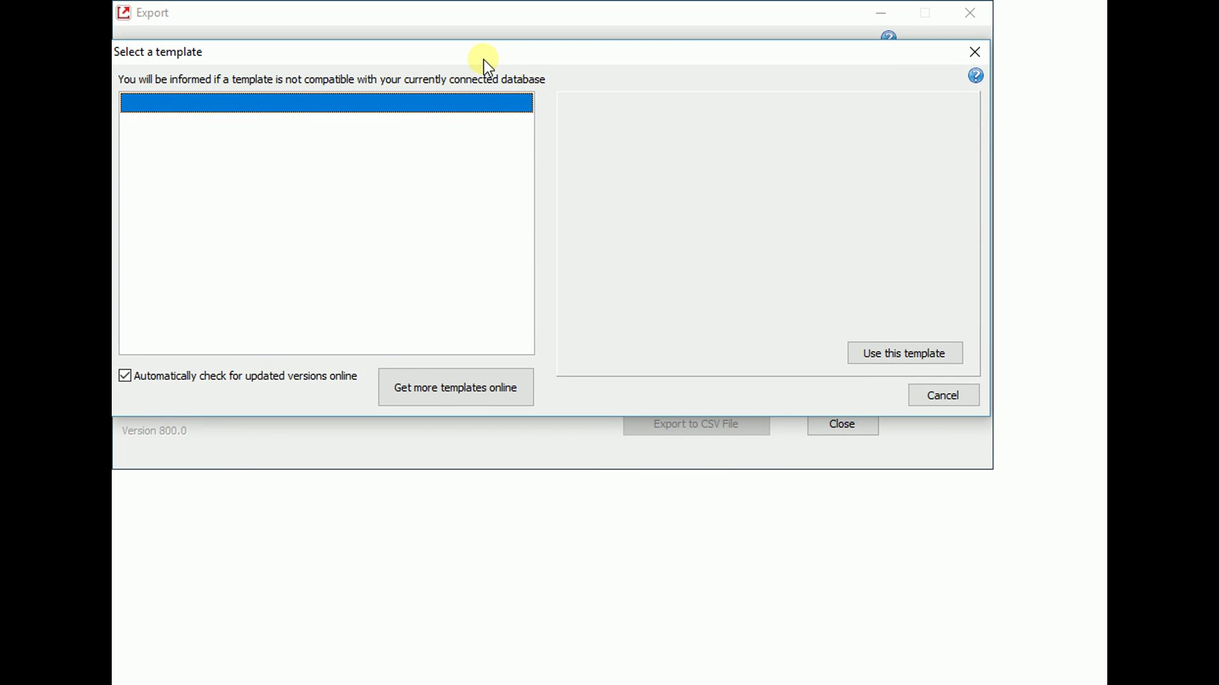
click(455, 389)
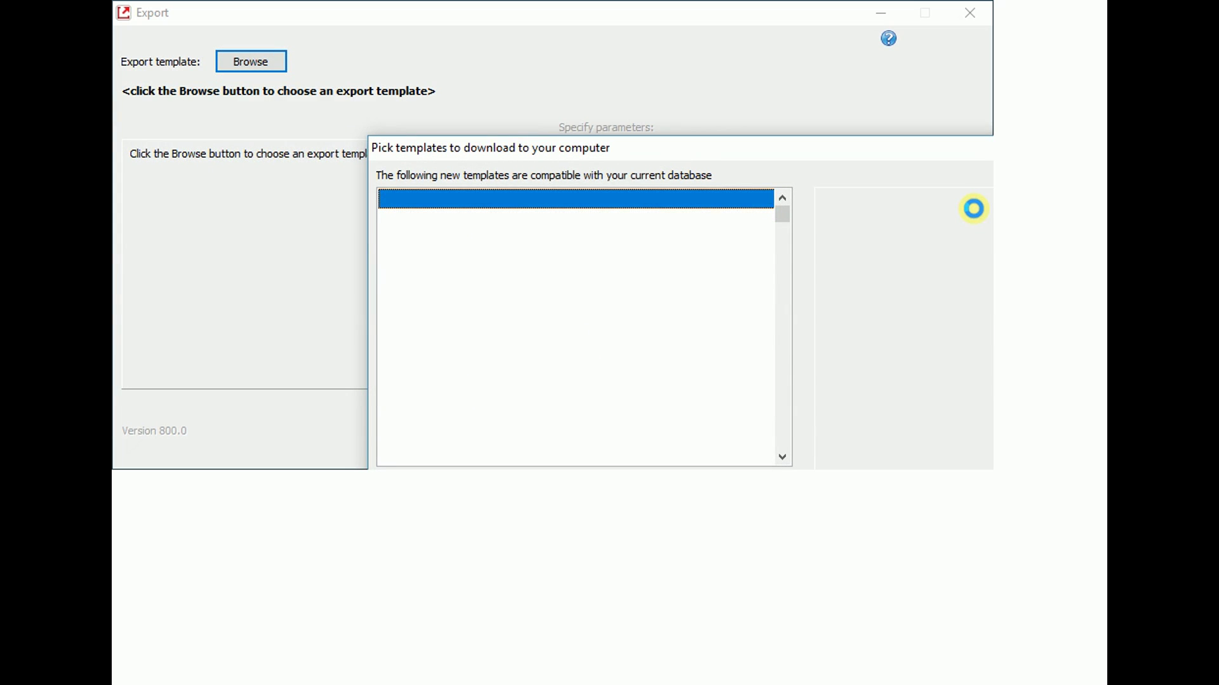
drag(1057, 152, 800, 60)
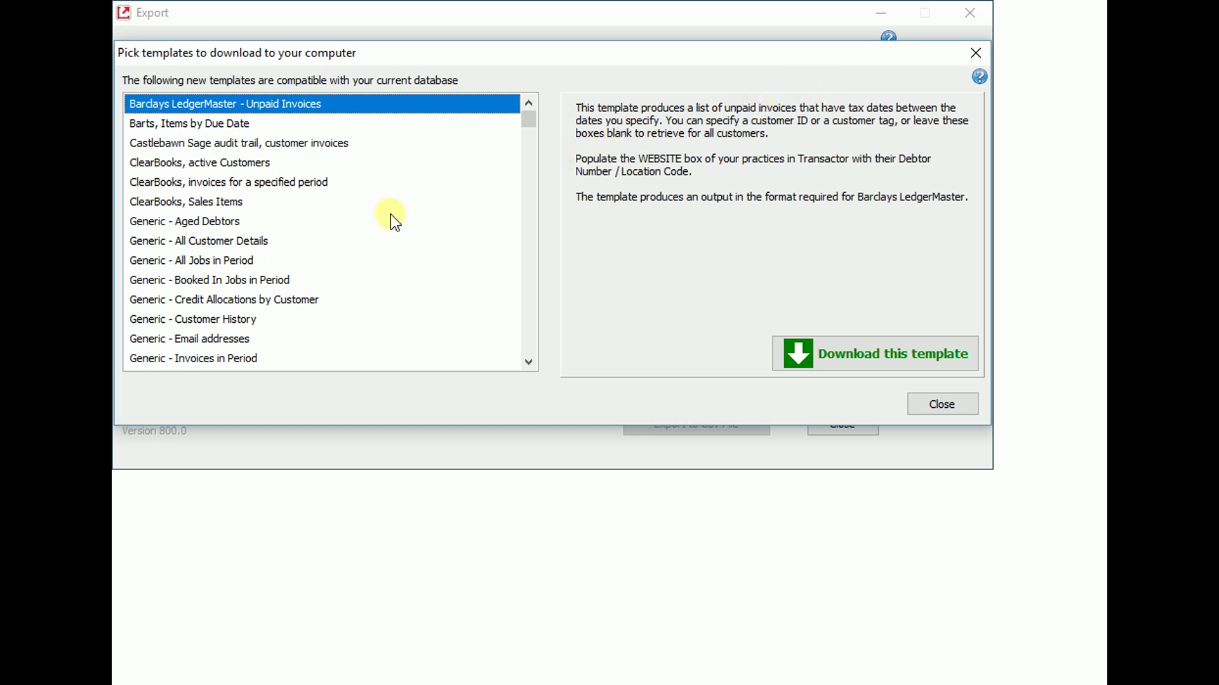
click(244, 261)
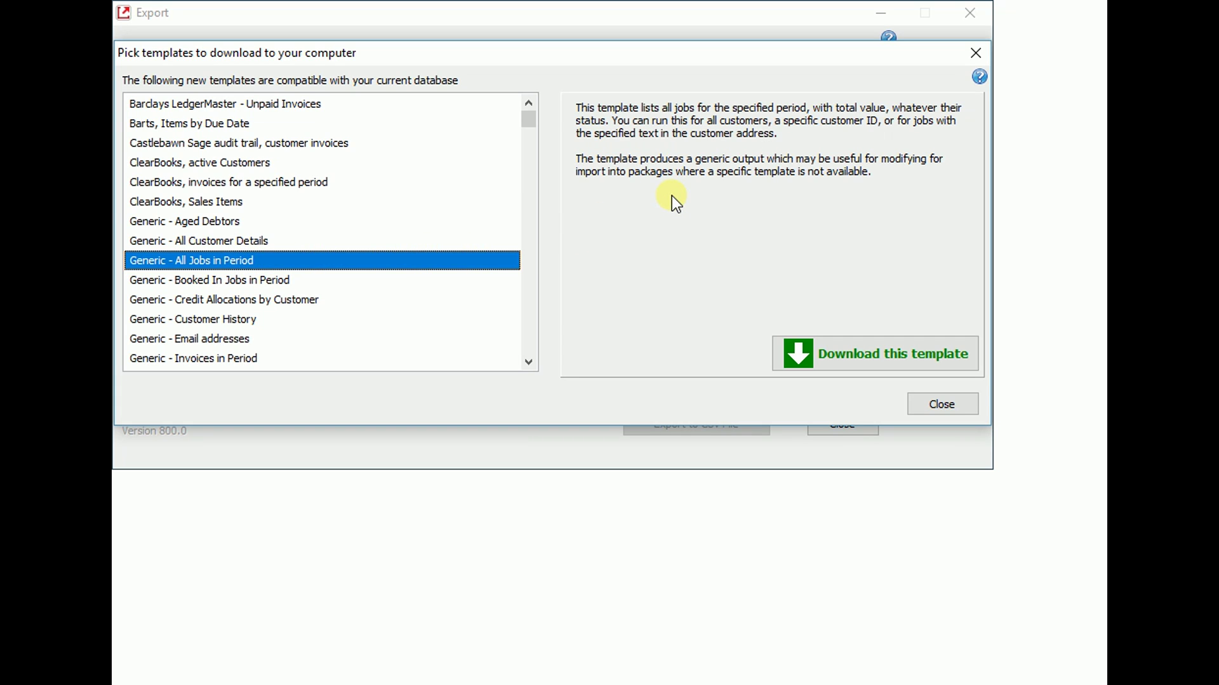
click(889, 362)
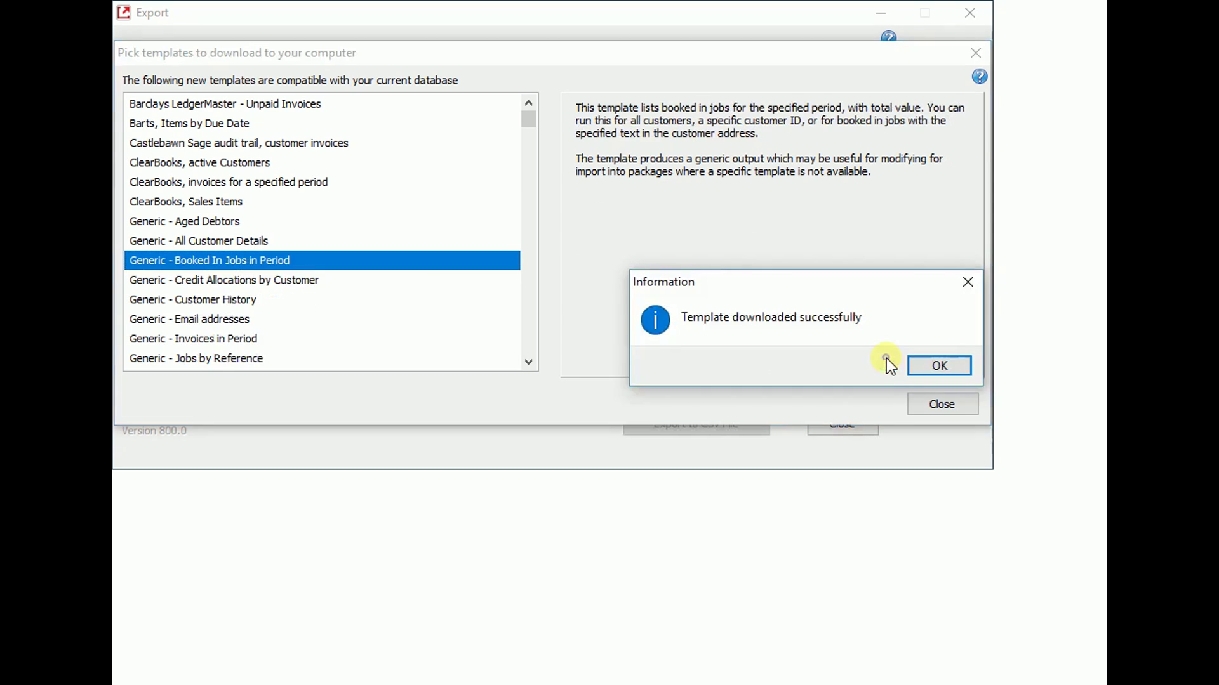
click(938, 367)
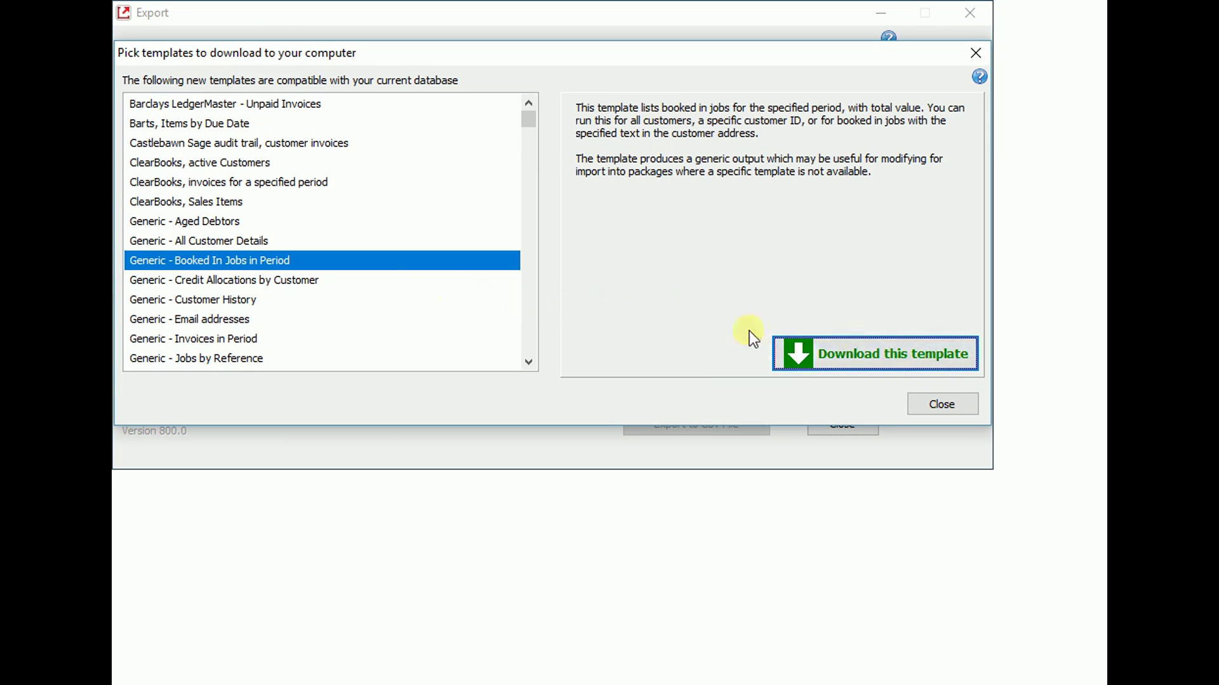
Step: Download the "Generic - Booked In Jobs in Period" template as well and close the template download window
click(872, 358)
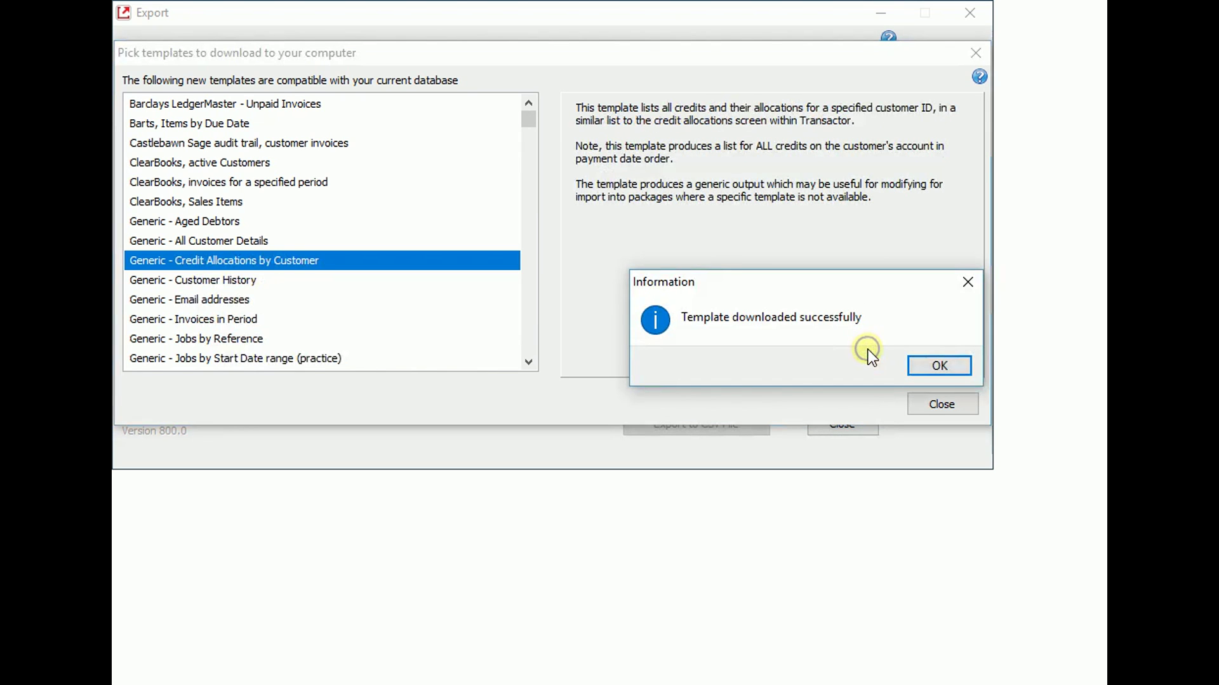
click(938, 365)
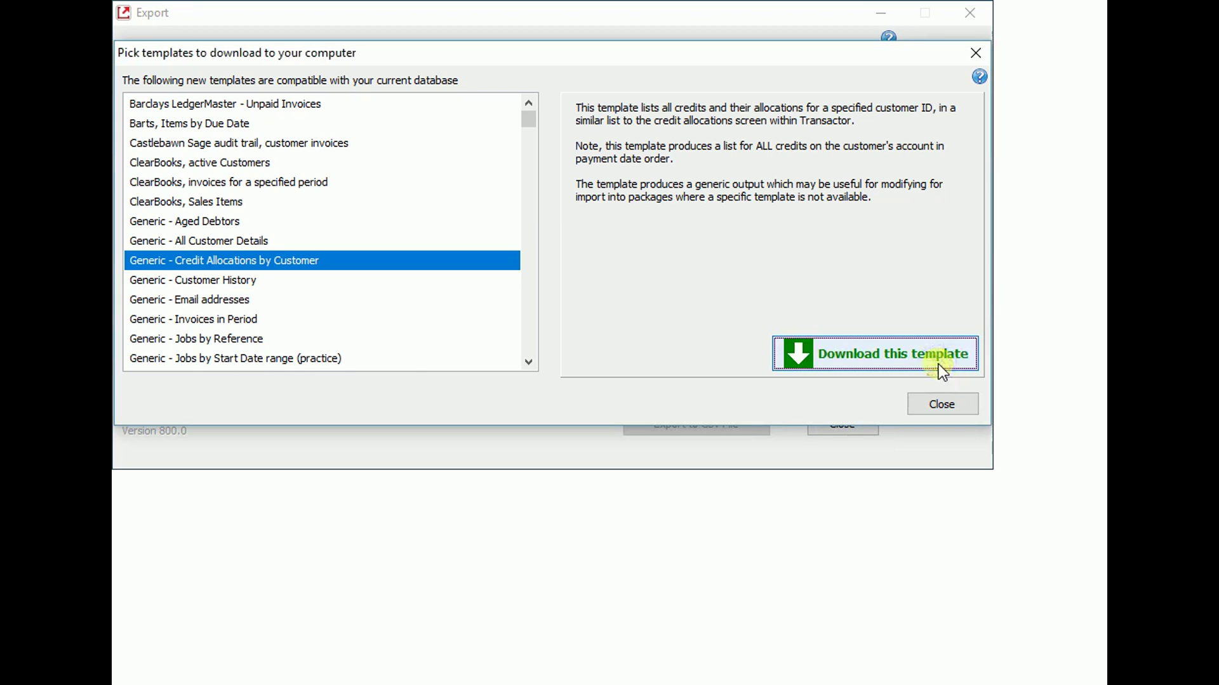
click(946, 401)
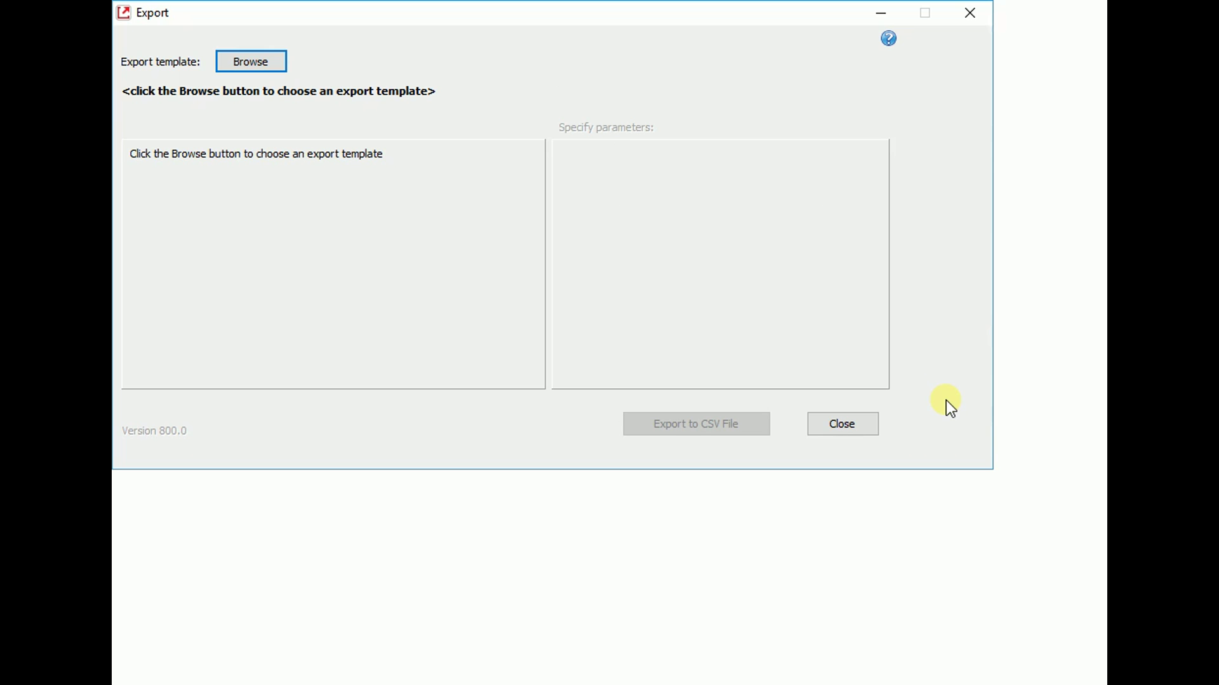
Step: Choose "Generic - All Jobs in Period" as the export template to use
click(256, 59)
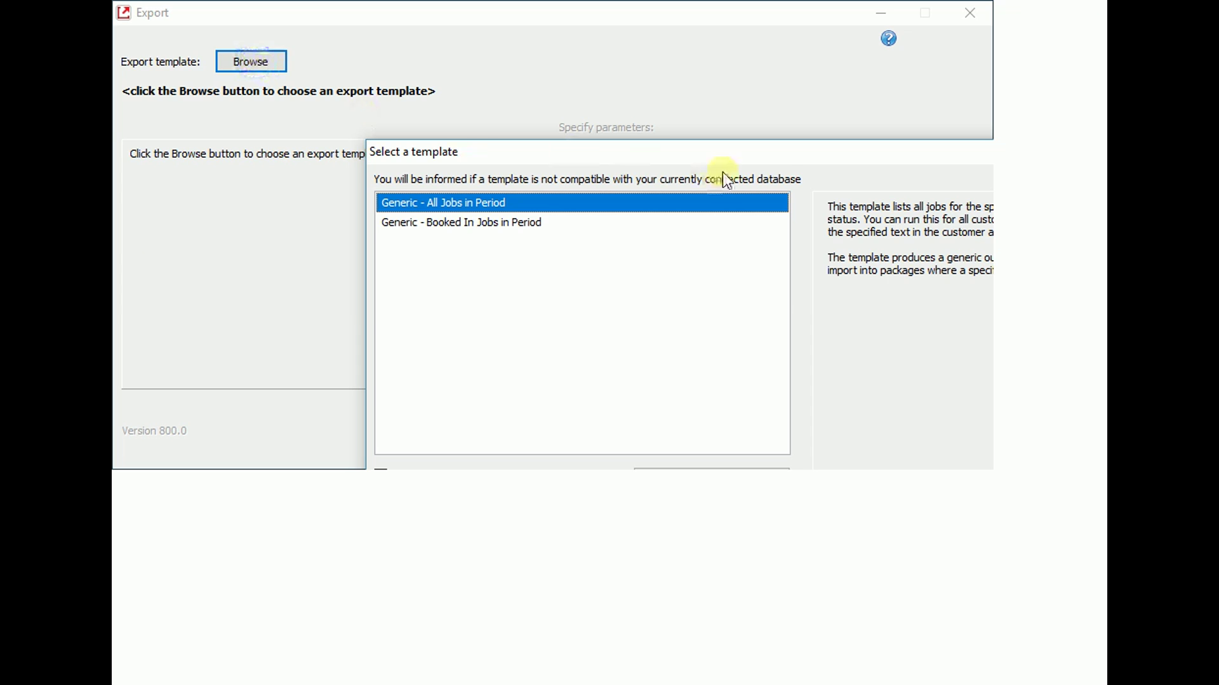
drag(782, 155, 535, 67)
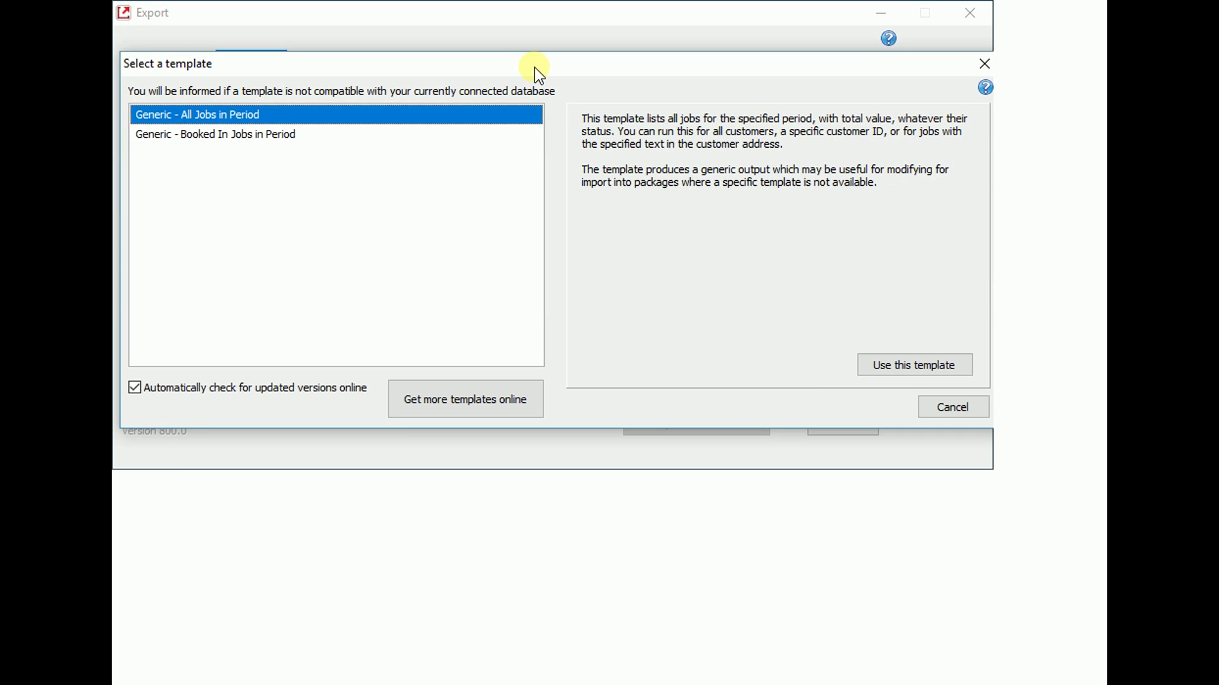
click(886, 363)
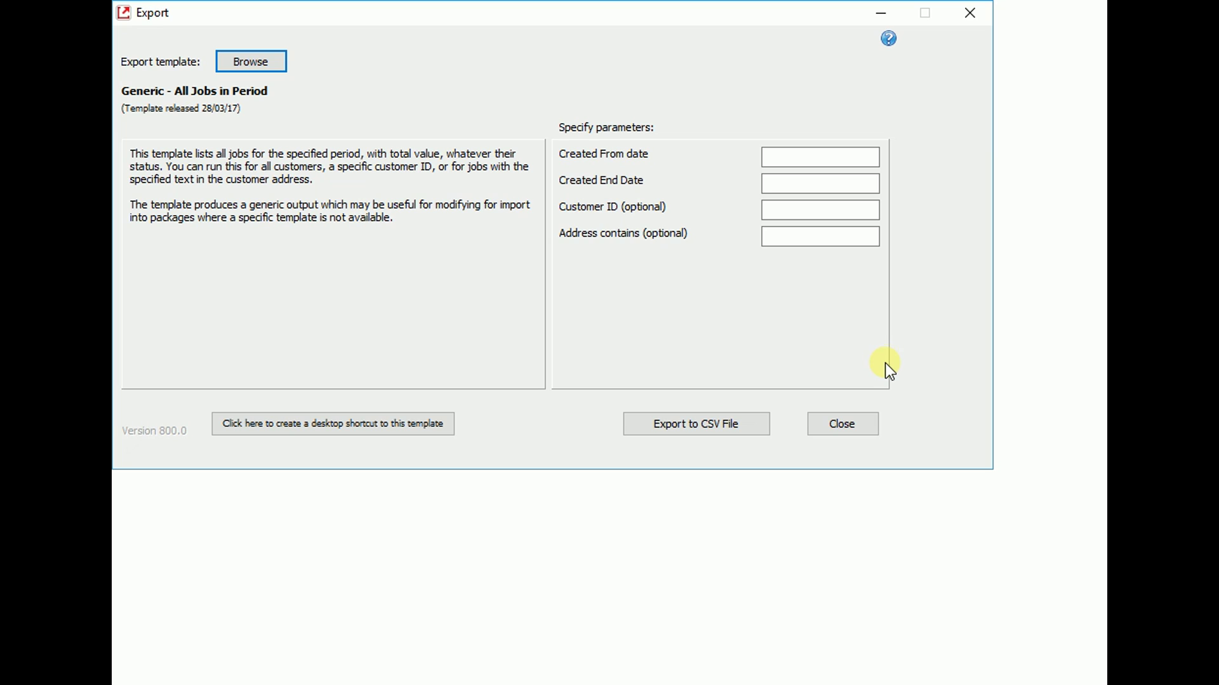
Step: Set the export's created date range from 01/01/17 to 30/04/17
click(811, 157)
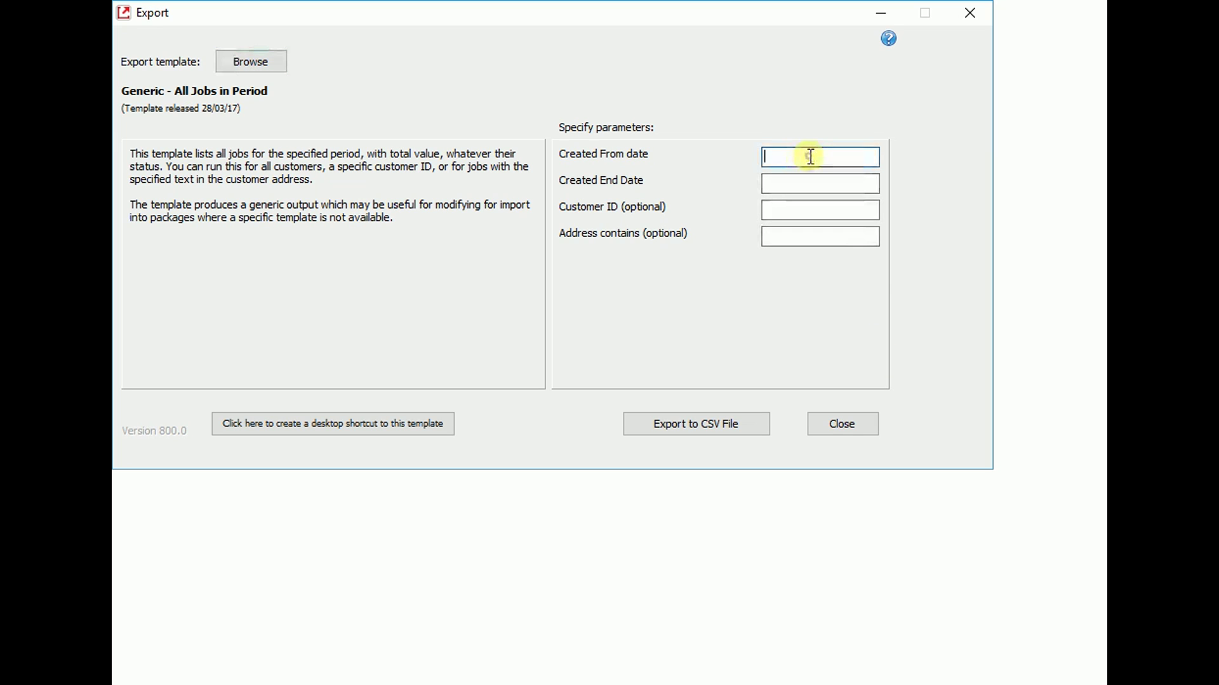
text(01/01/17)
key(Tab)
text(30/04/17)
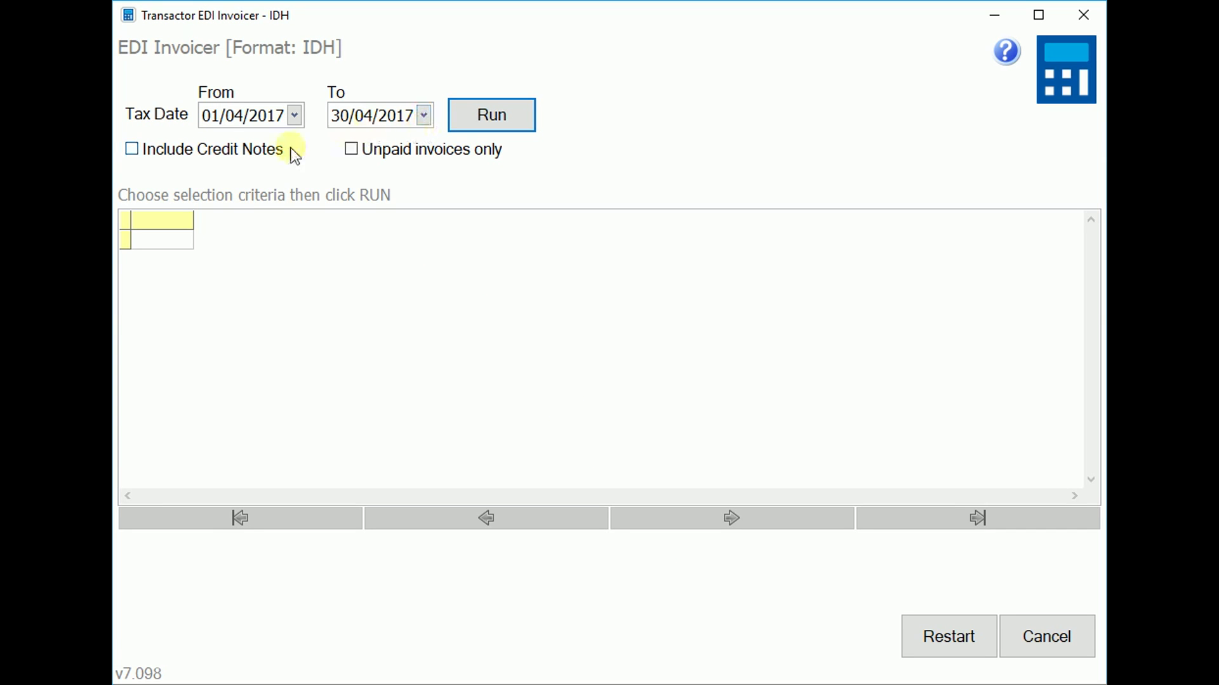
Step: In the EDI Invoicer, run the invoice list for tax dates 01/04/2017 to 30/04/2017 without credit notes and save it to file
click(132, 151)
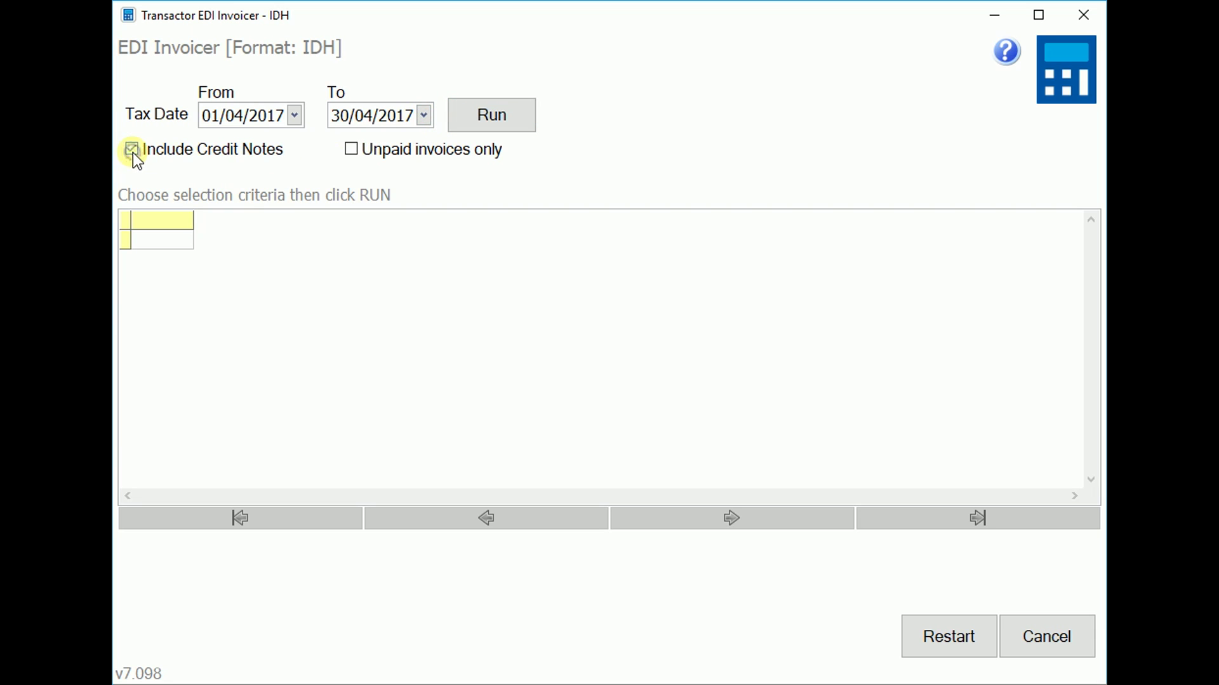
click(132, 151)
click(519, 122)
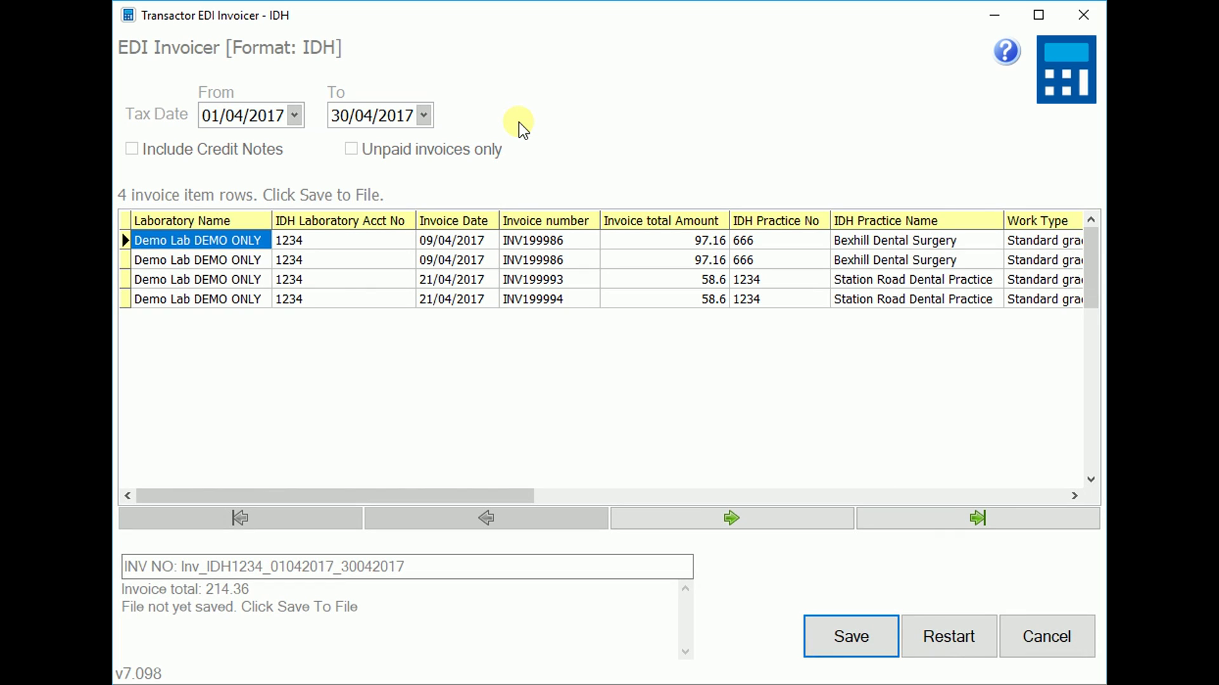
click(863, 653)
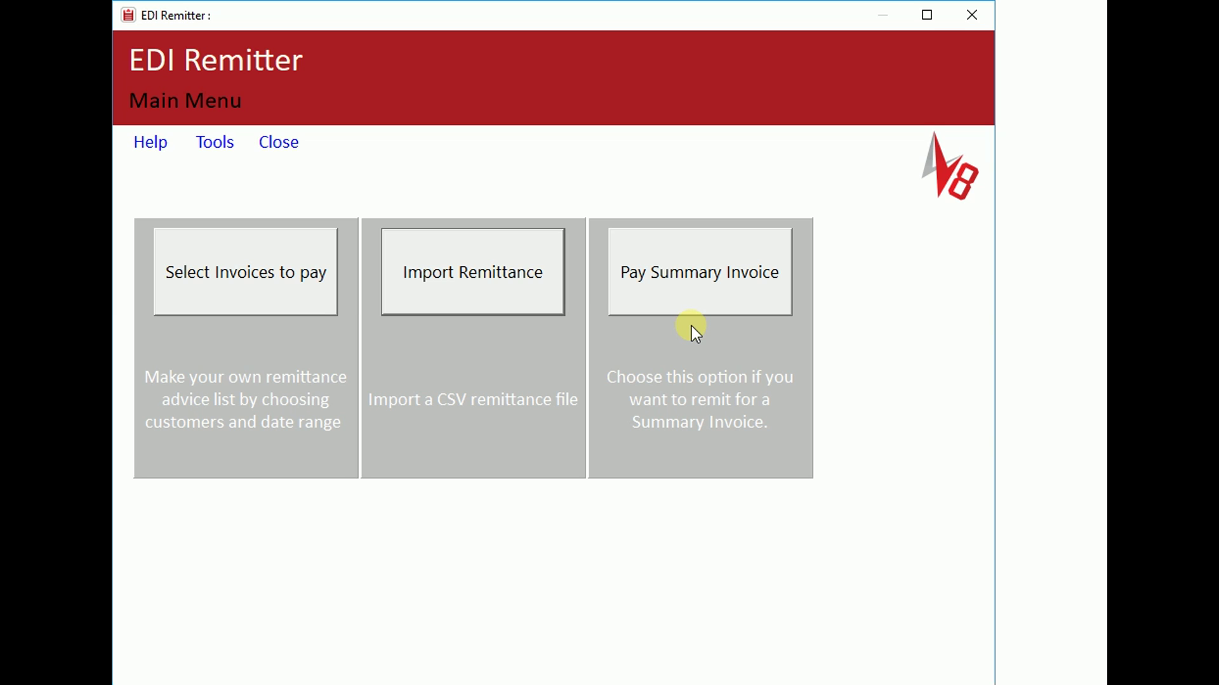
Step: In the EDI Remitter, start selecting invoices to pay and find customers by the practice Changing Faces Dentistry & Facial Rejuve TEST TSL
click(239, 298)
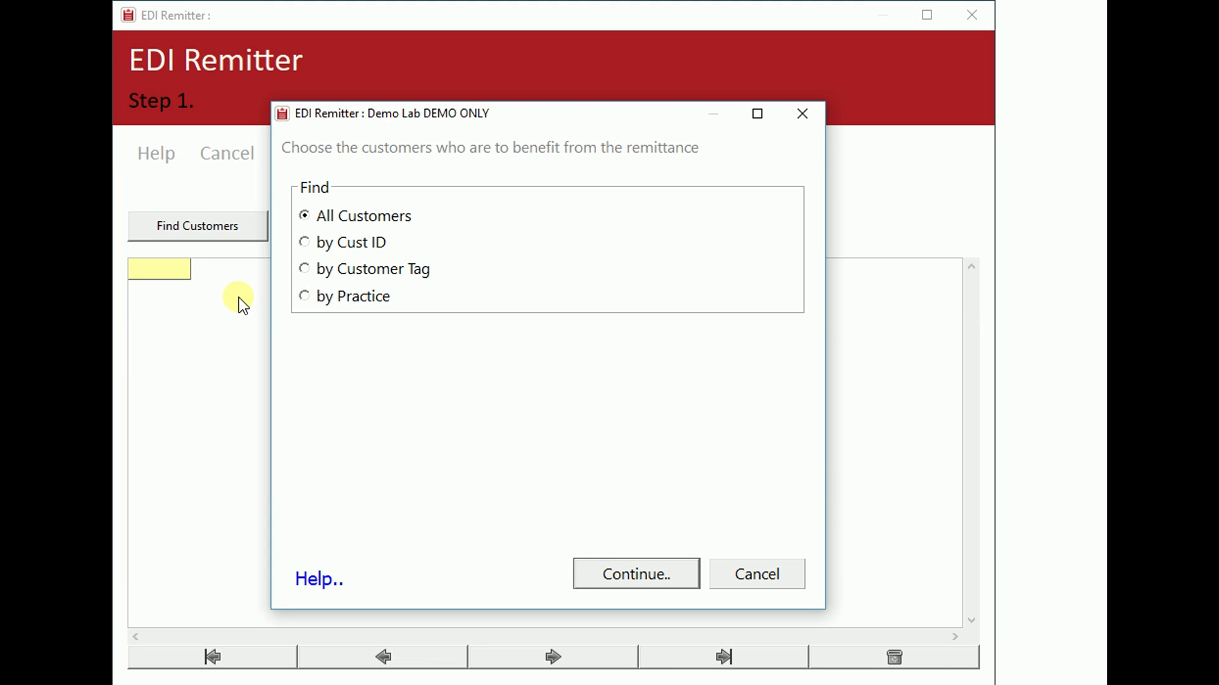
click(327, 295)
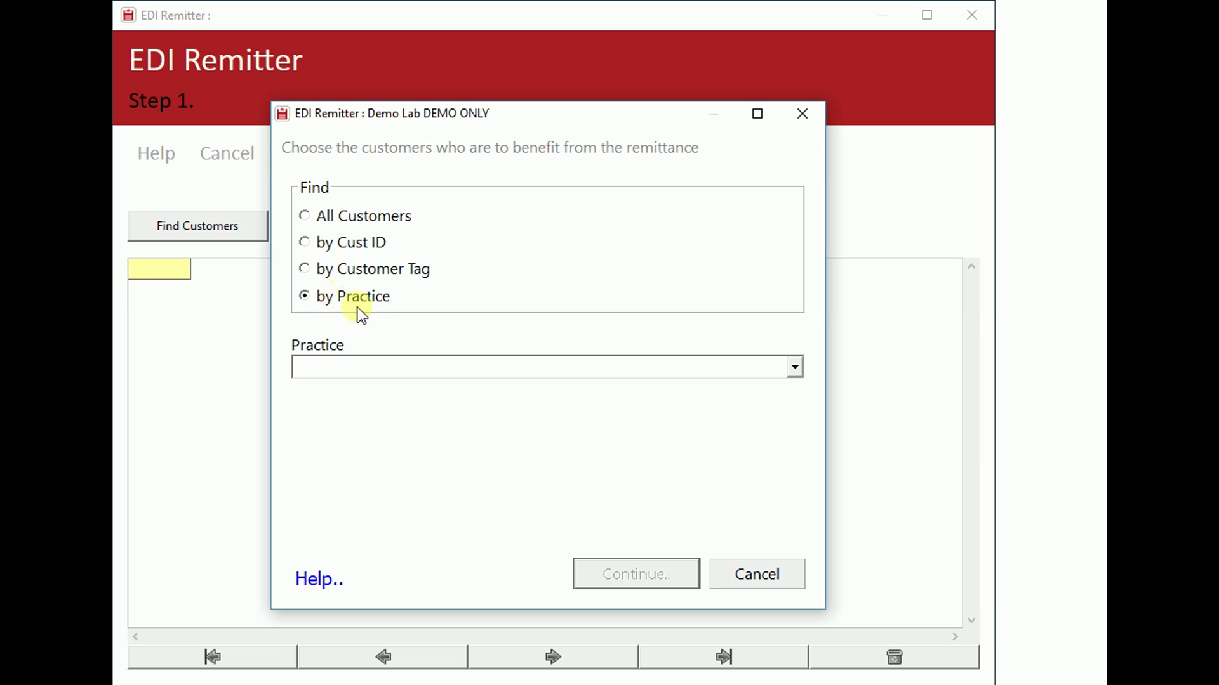
click(421, 365)
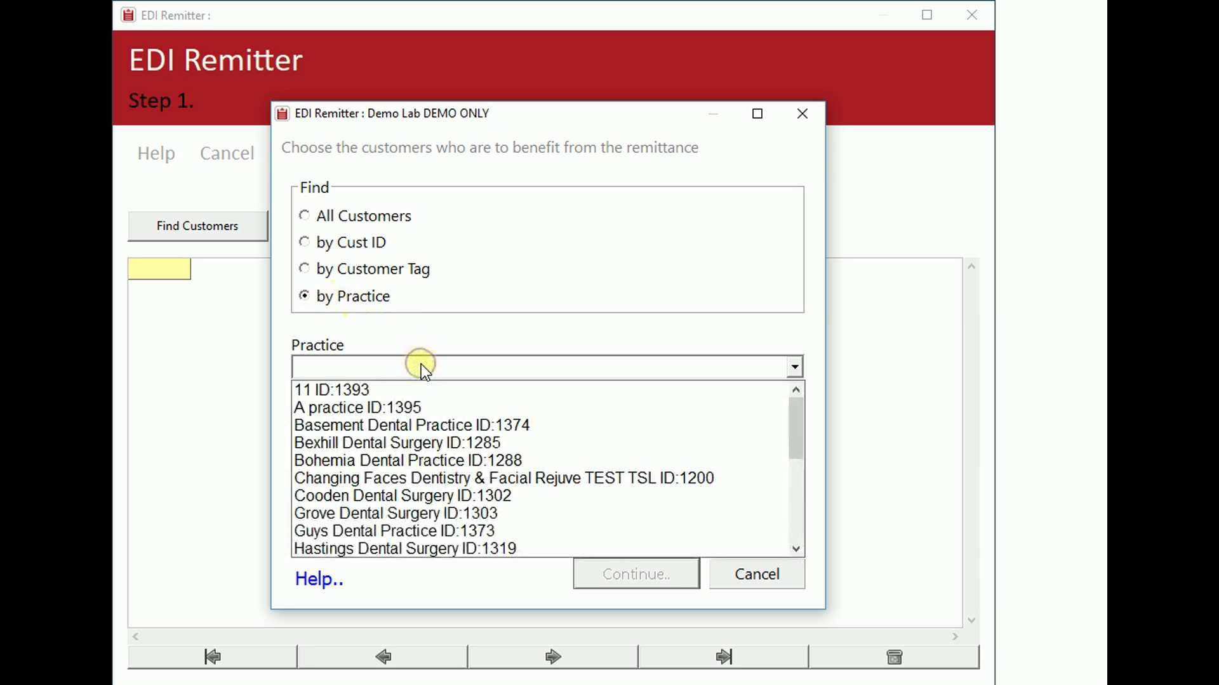
click(430, 475)
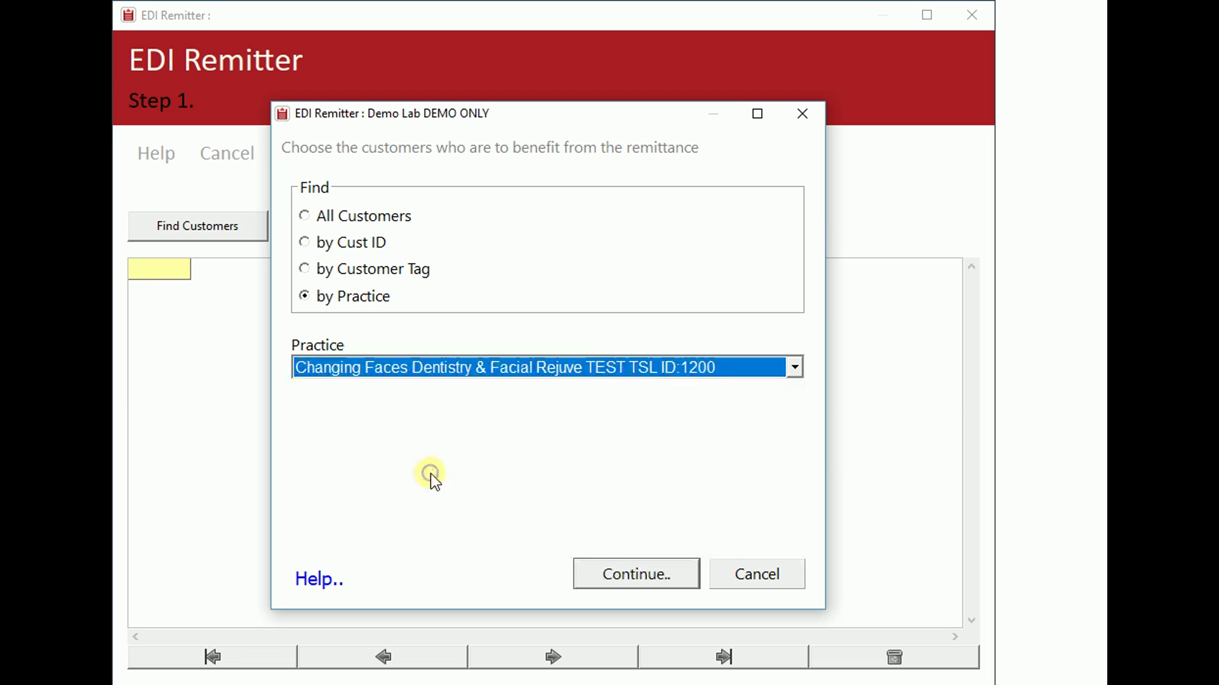
click(626, 573)
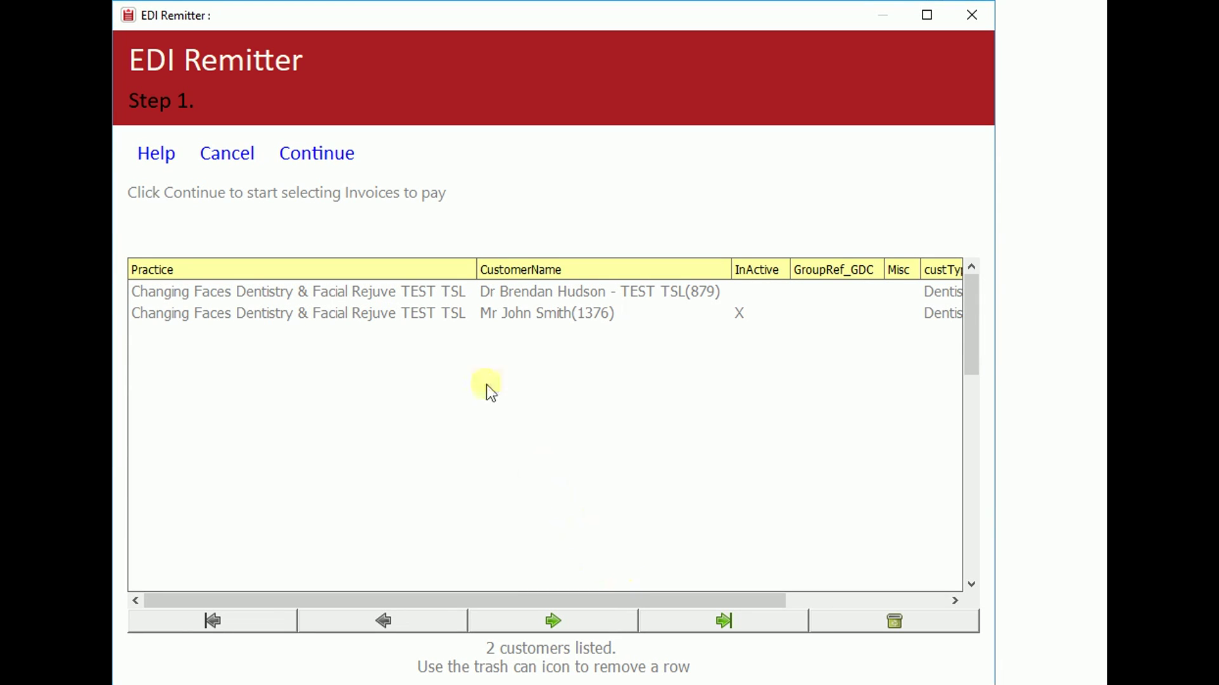
click(323, 155)
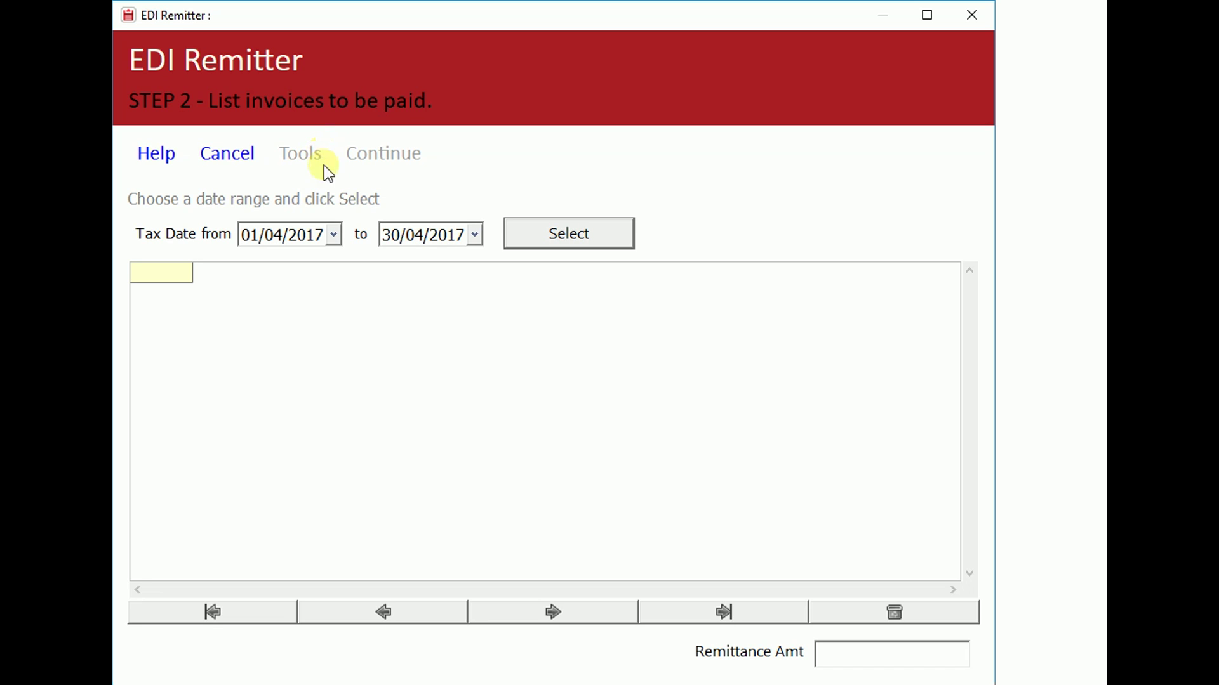
Step: List the invoices to be paid with tax dates from 01/01/2017 to 30/04/2017 and accept the list
click(334, 234)
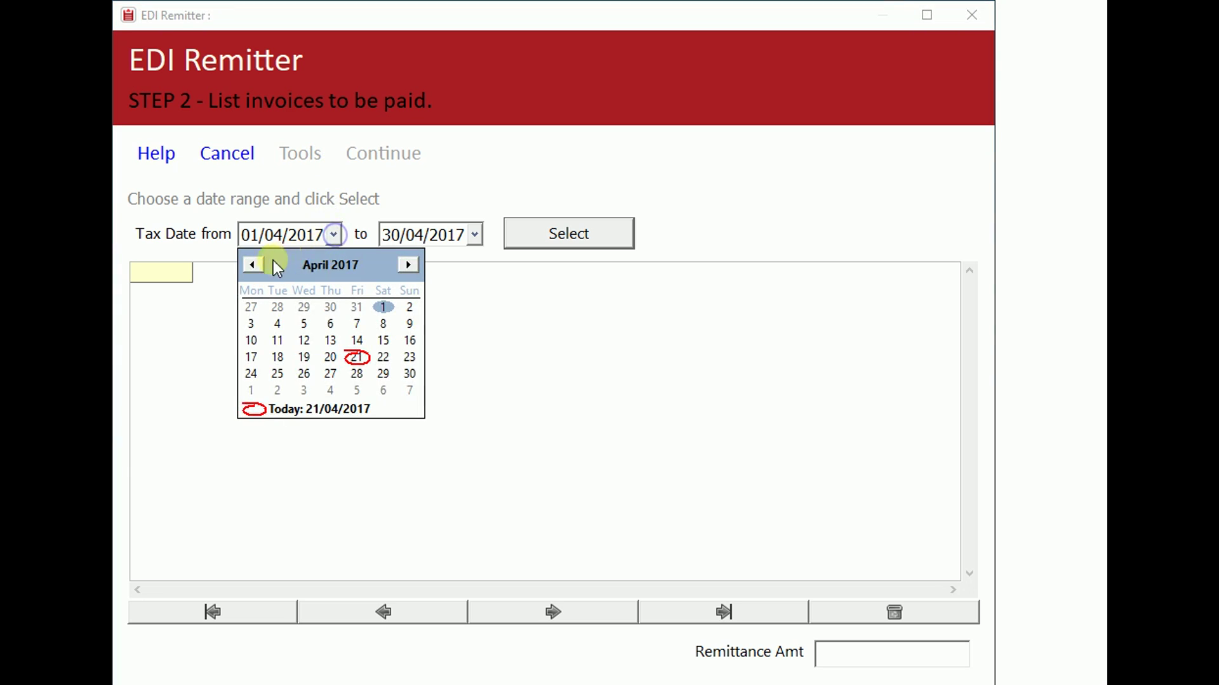
click(254, 264)
click(253, 264)
click(256, 267)
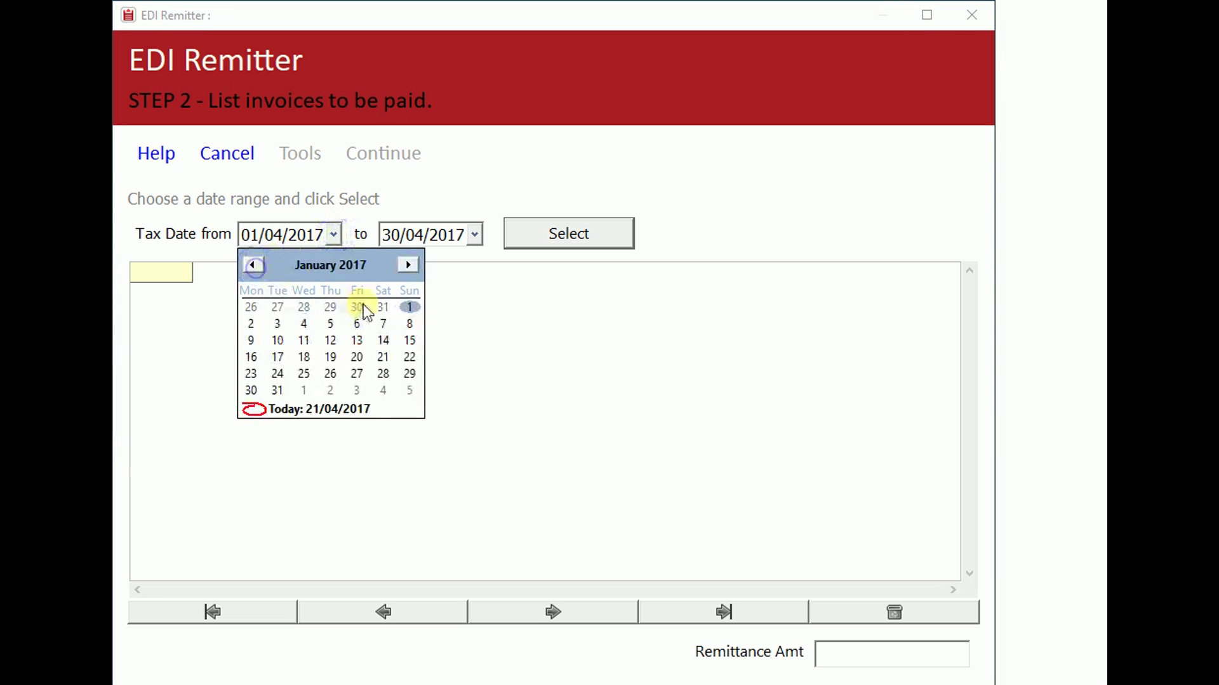
click(409, 307)
click(562, 229)
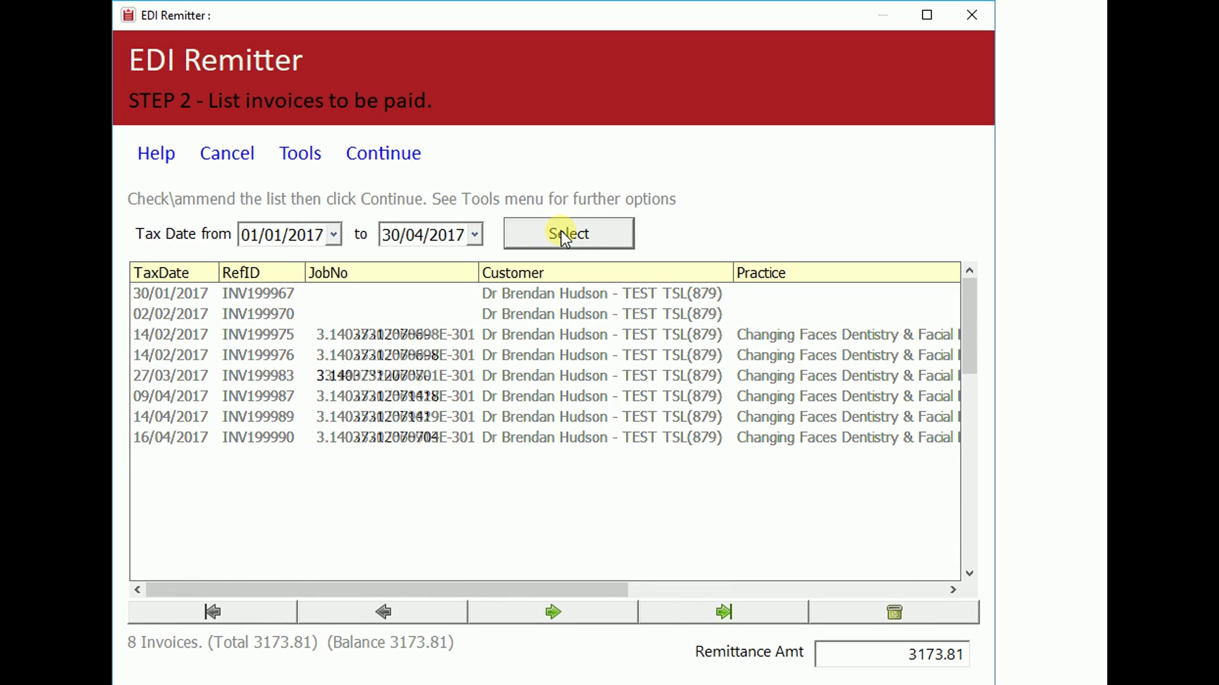
click(395, 154)
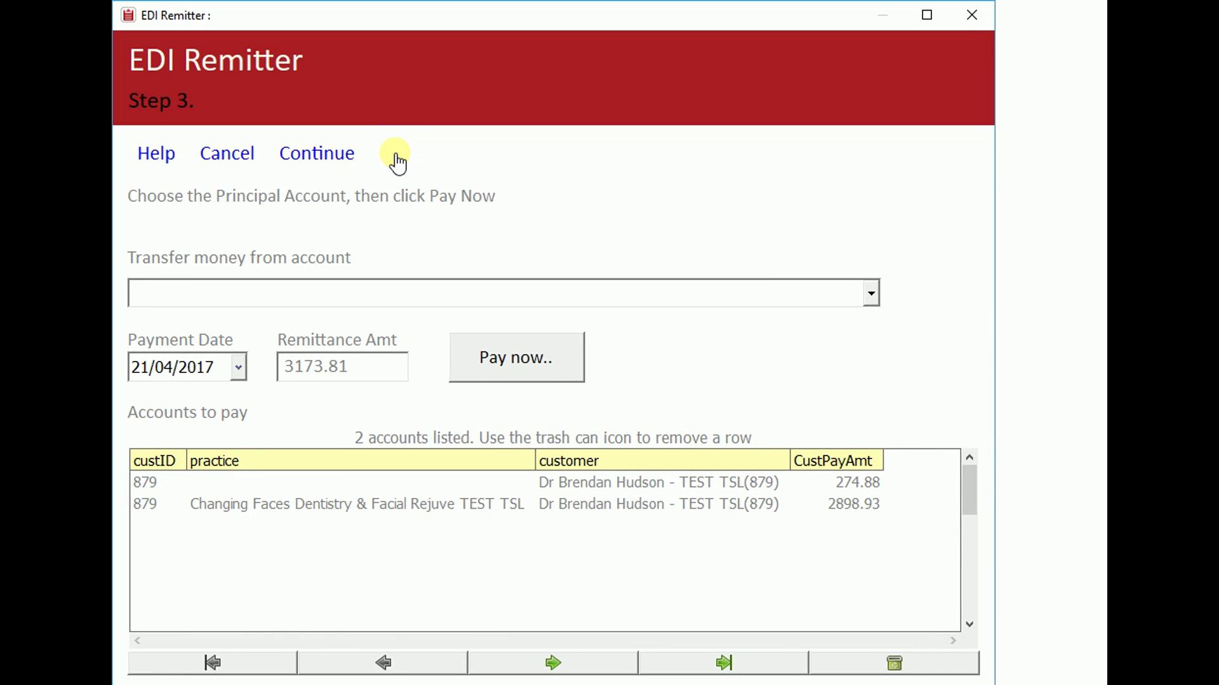
Step: Choose the first Principal Dentist account as the account to transfer money from and pay the listed accounts
click(448, 294)
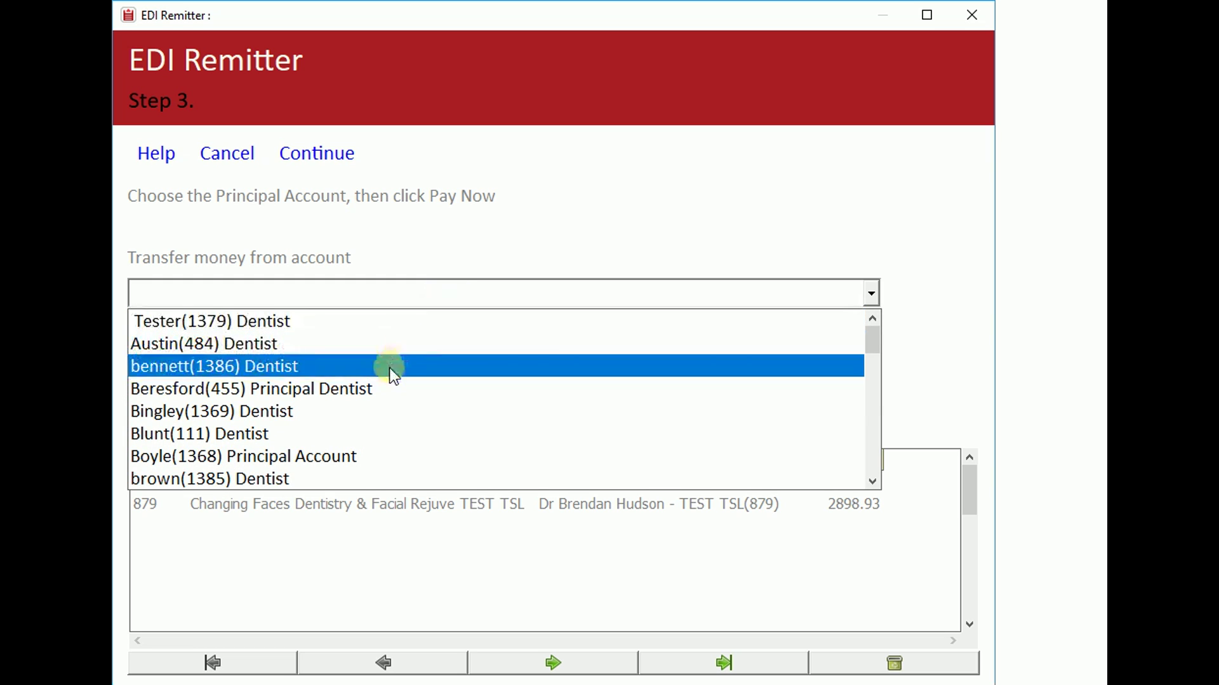
click(383, 386)
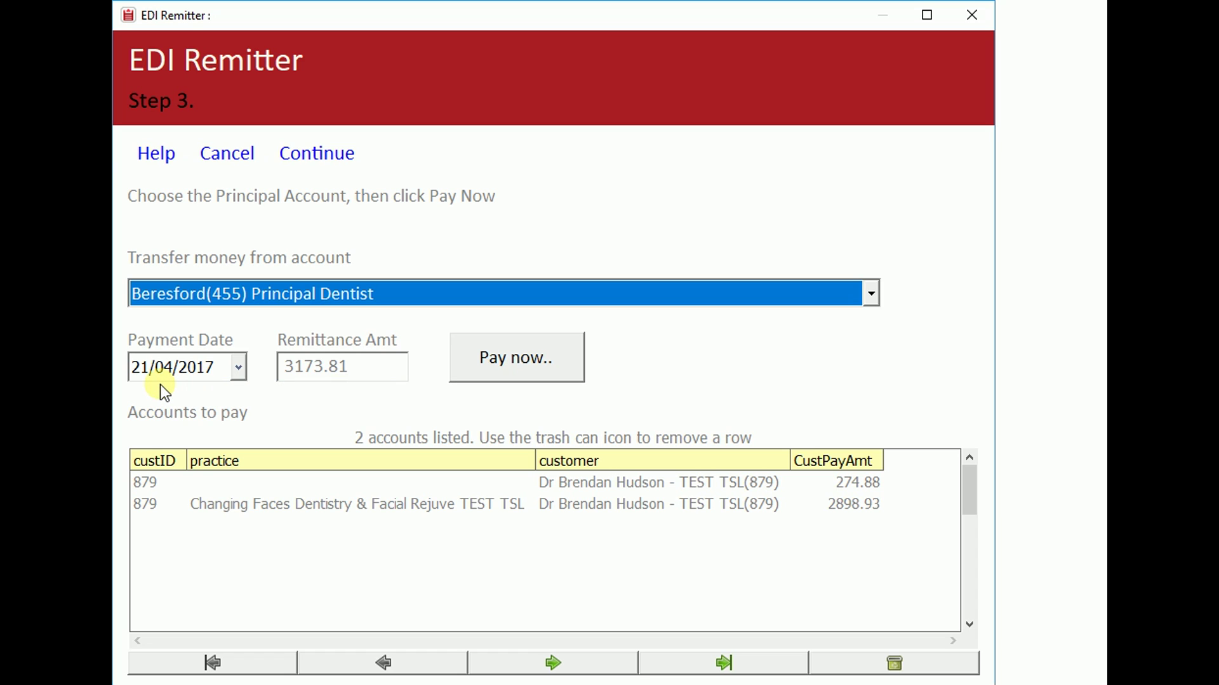
click(511, 366)
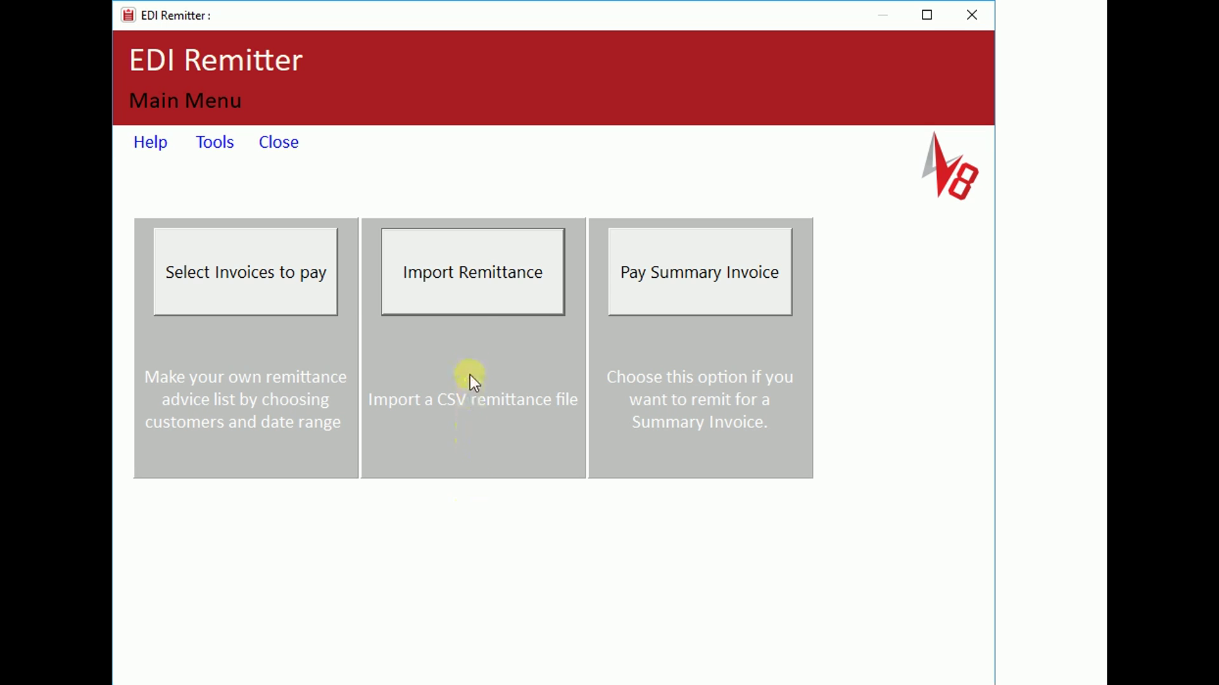
Step: Start a remittance import and open the CSV file remittance example from Grove Dental Surgery 1303.csv
click(473, 297)
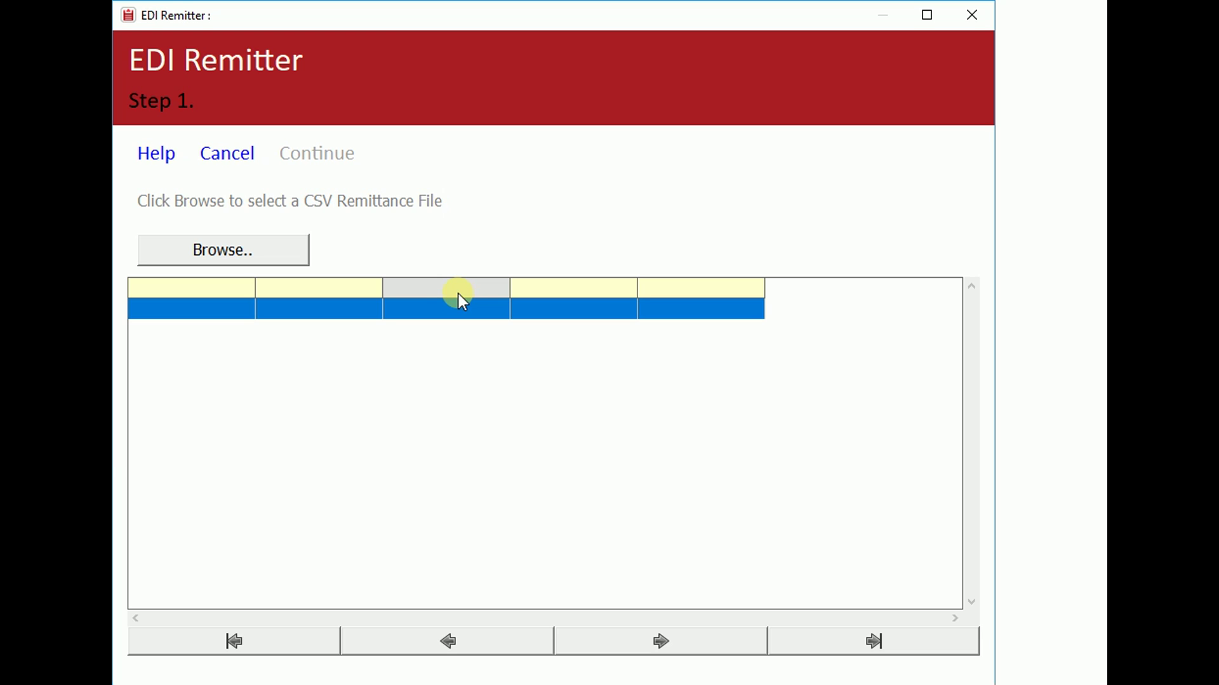
click(275, 260)
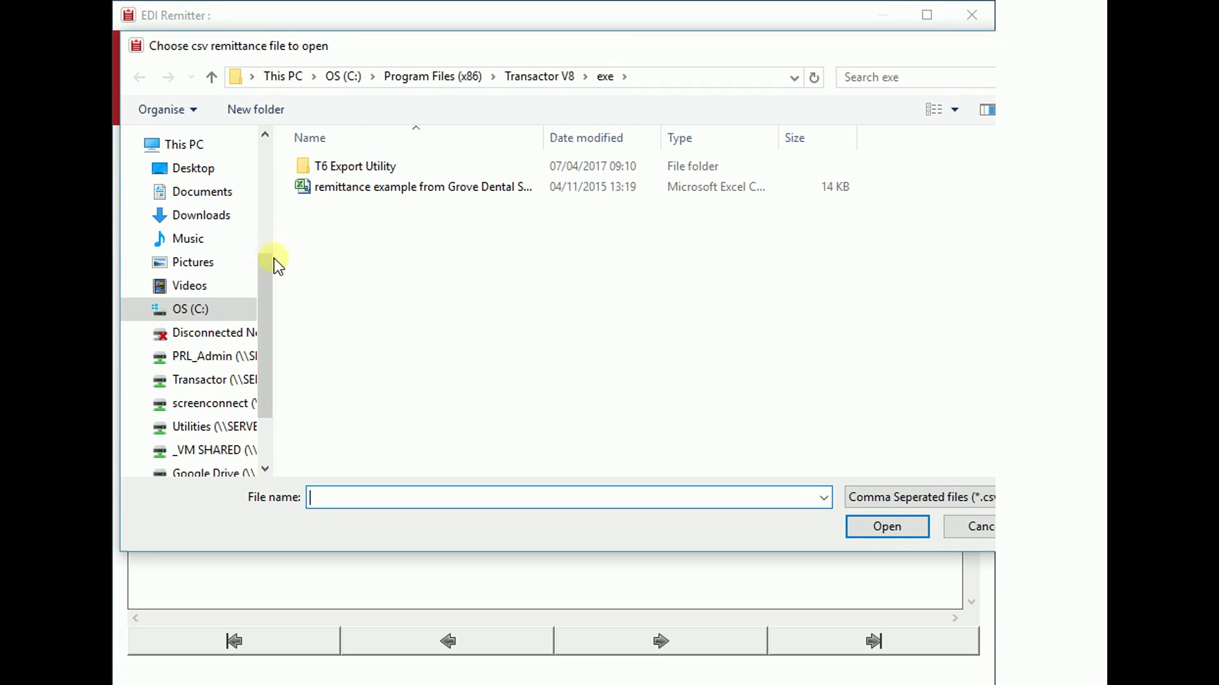
click(409, 189)
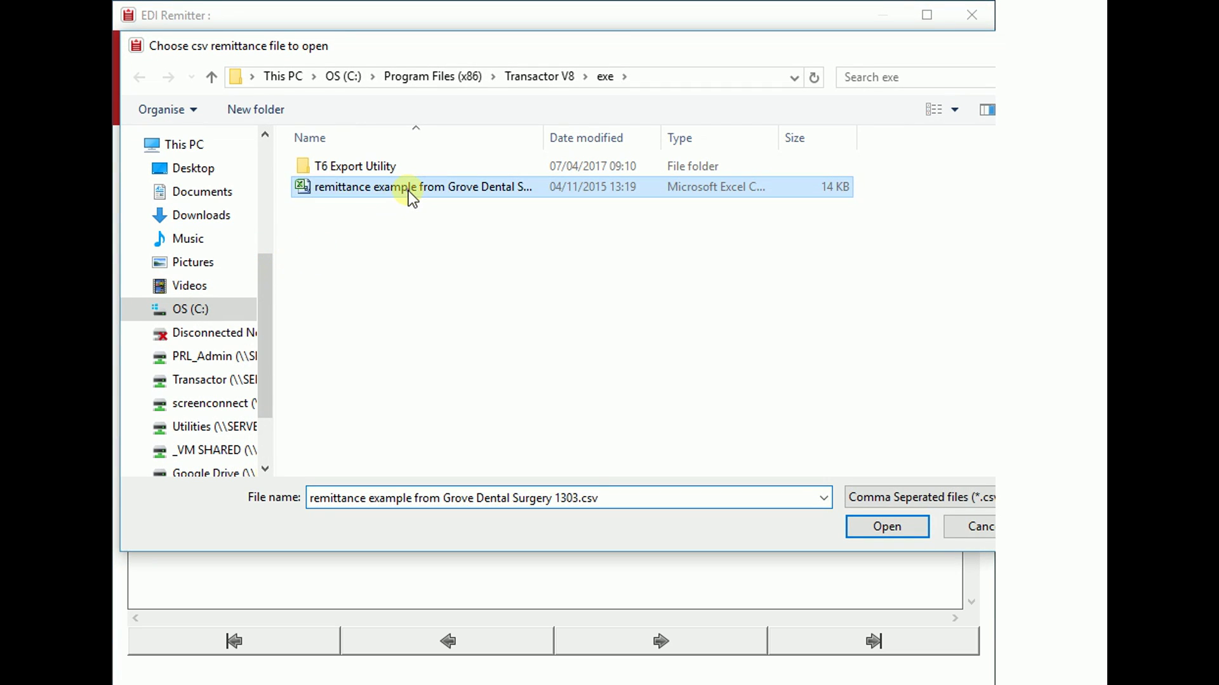
click(886, 527)
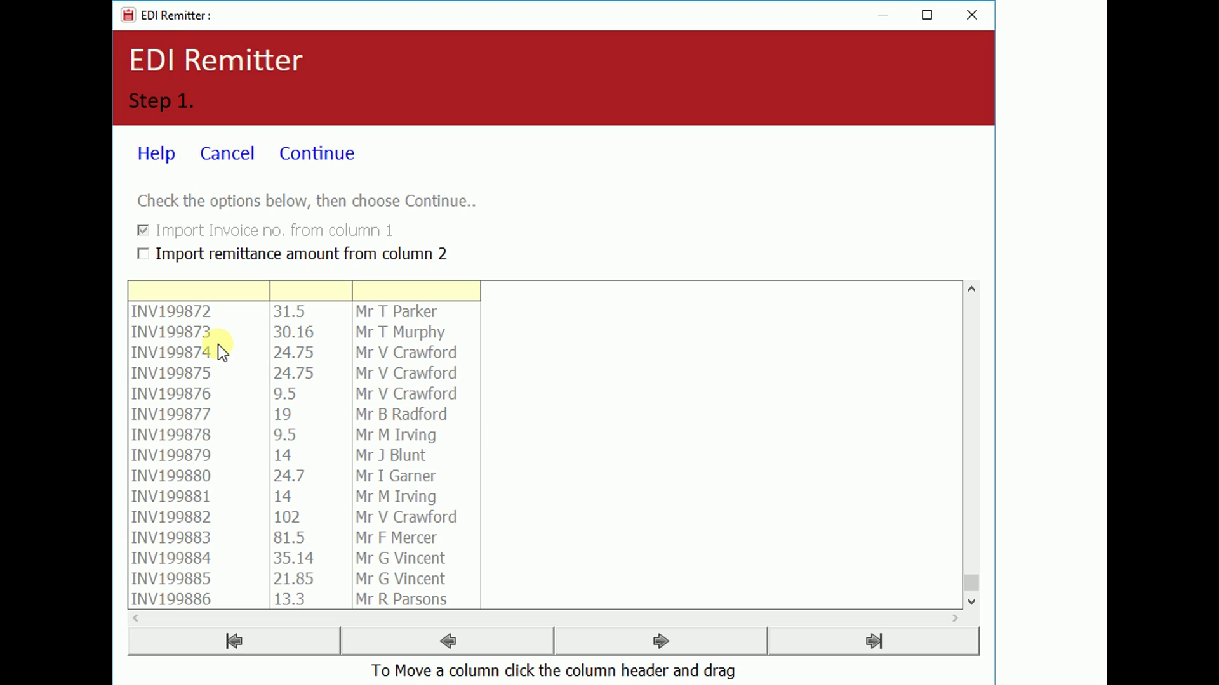
Step: Enable importing the remittance amount from column 2, then accept the validity summary and the list of invoices to be paid
mouse_move(210, 295)
mouse_down()
mouse_move(318, 294)
mouse_move(227, 291)
mouse_up()
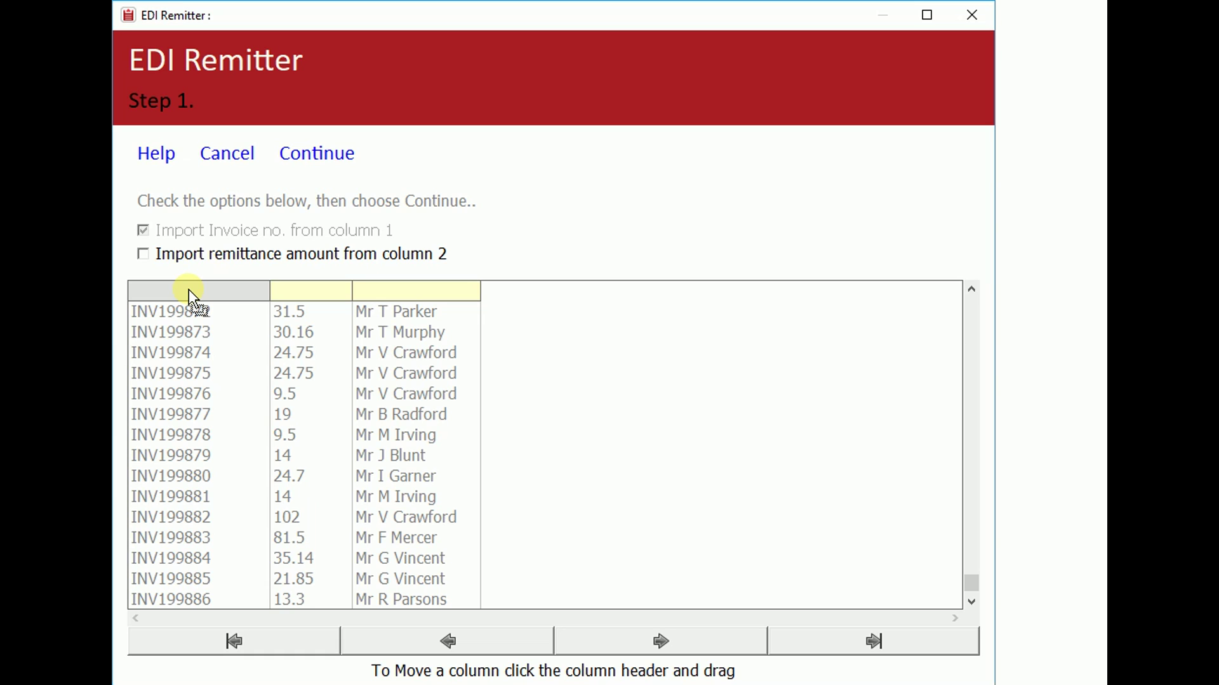
click(145, 254)
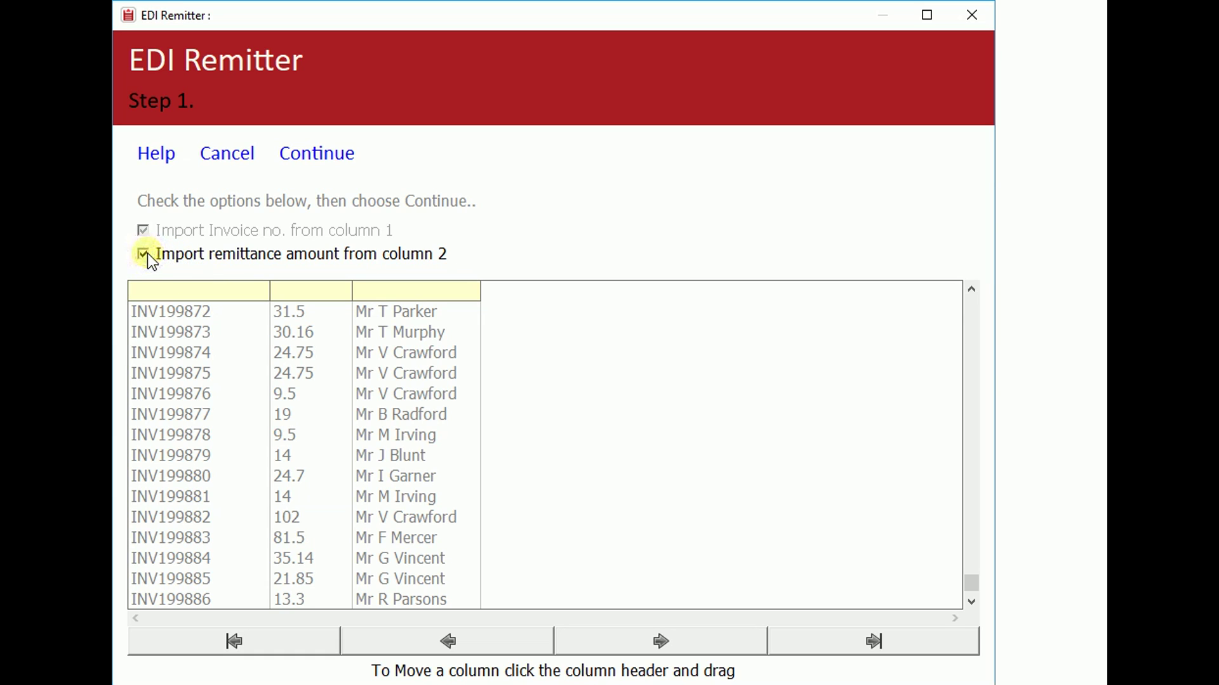
drag(292, 294, 341, 290)
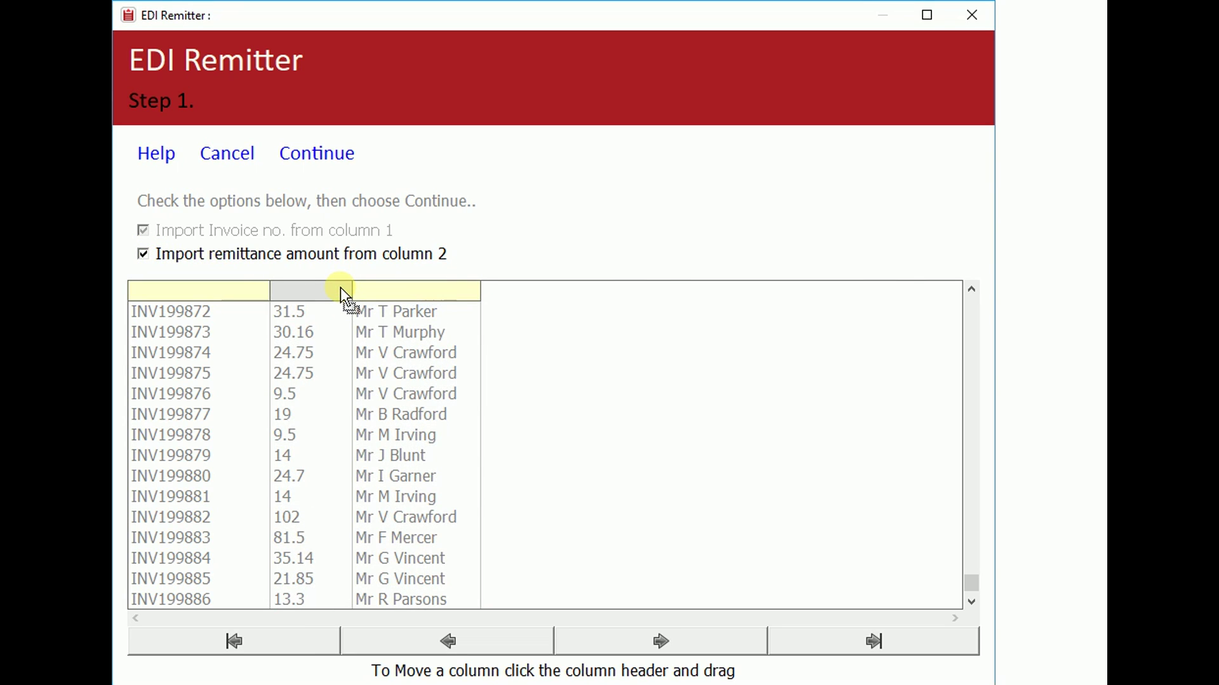
drag(340, 287, 340, 287)
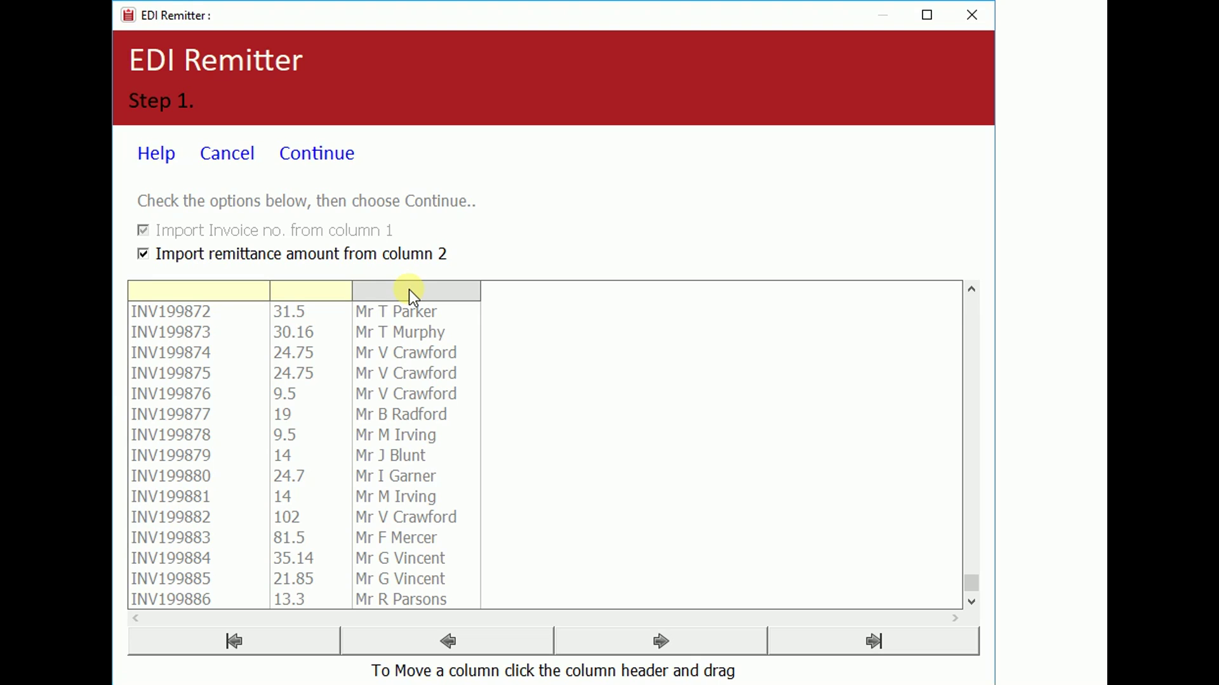
click(318, 159)
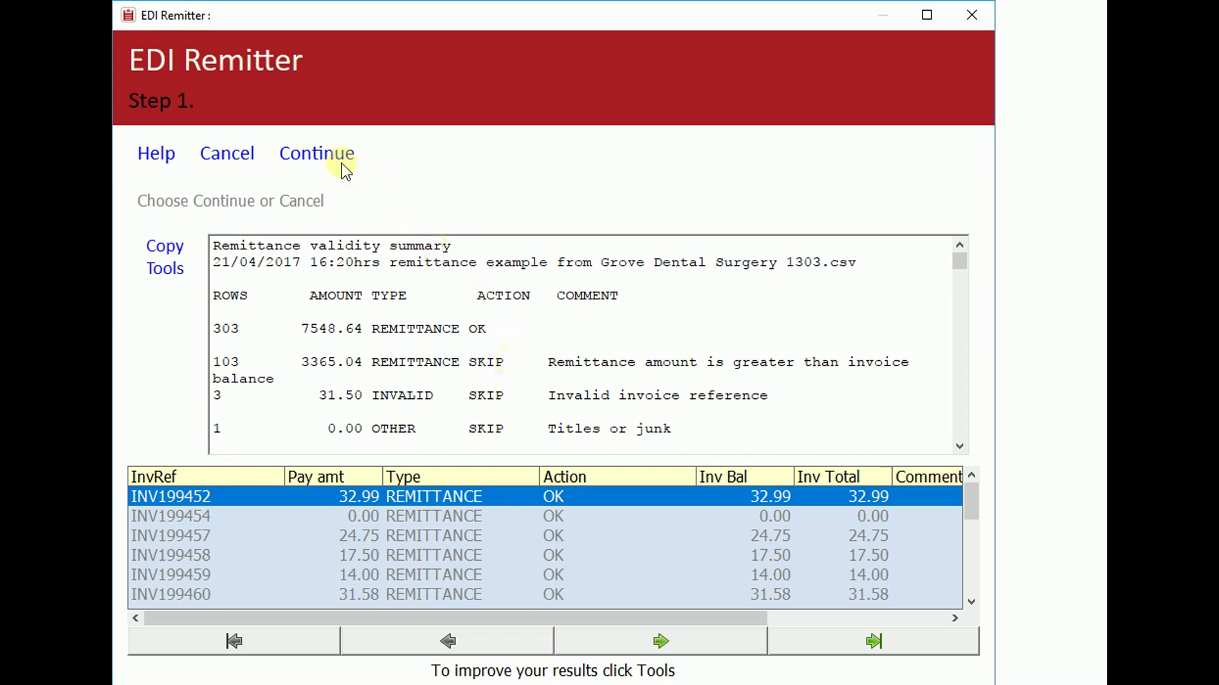
click(319, 154)
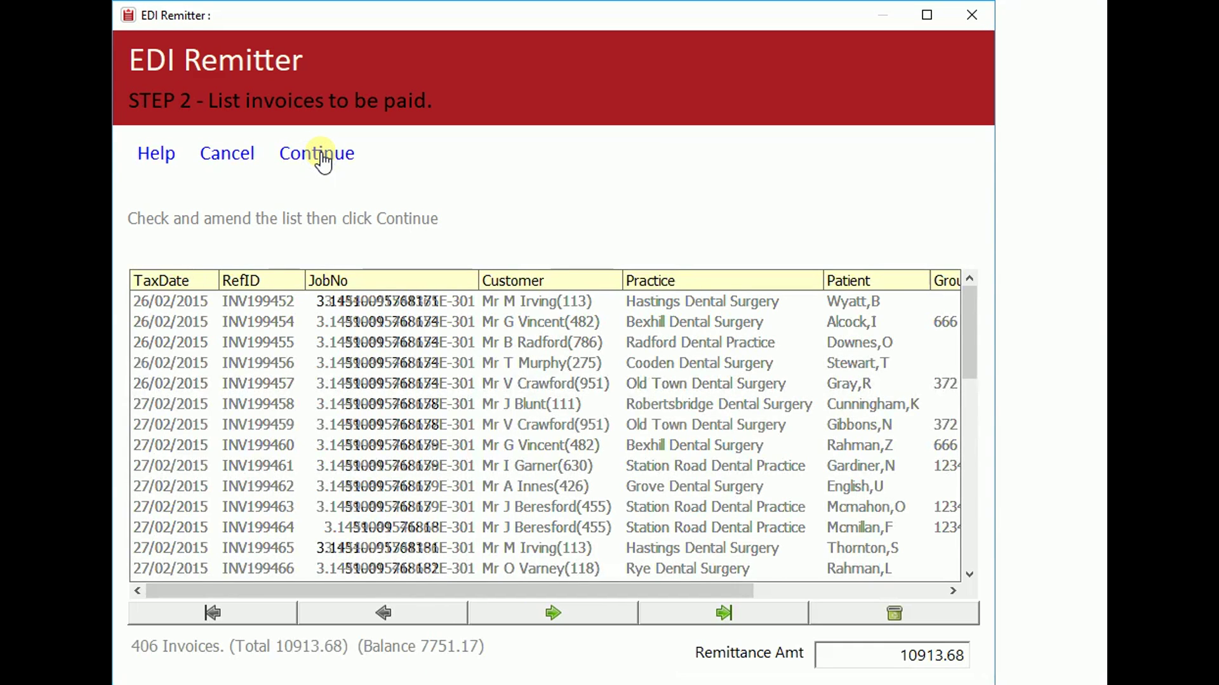
click(321, 156)
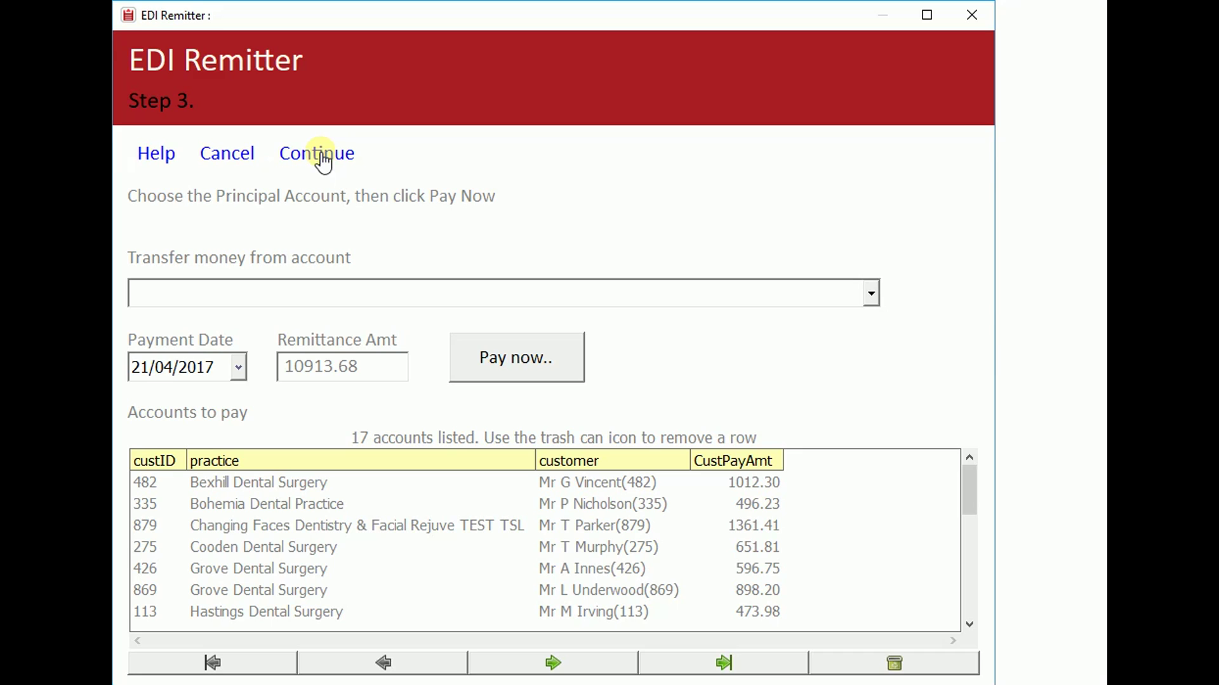
Step: Choose the Integrated Dental Holdings Ltd Principal Dentist account to transfer money from and pay the listed accounts
click(375, 293)
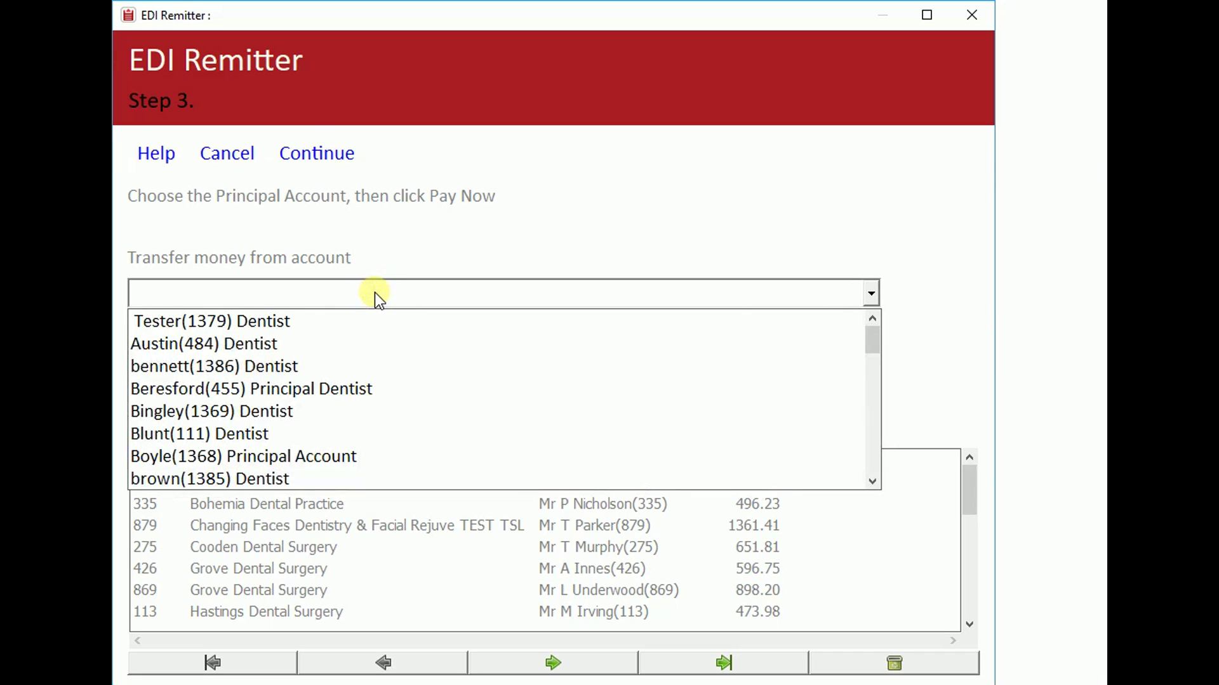
drag(872, 336, 867, 381)
click(568, 394)
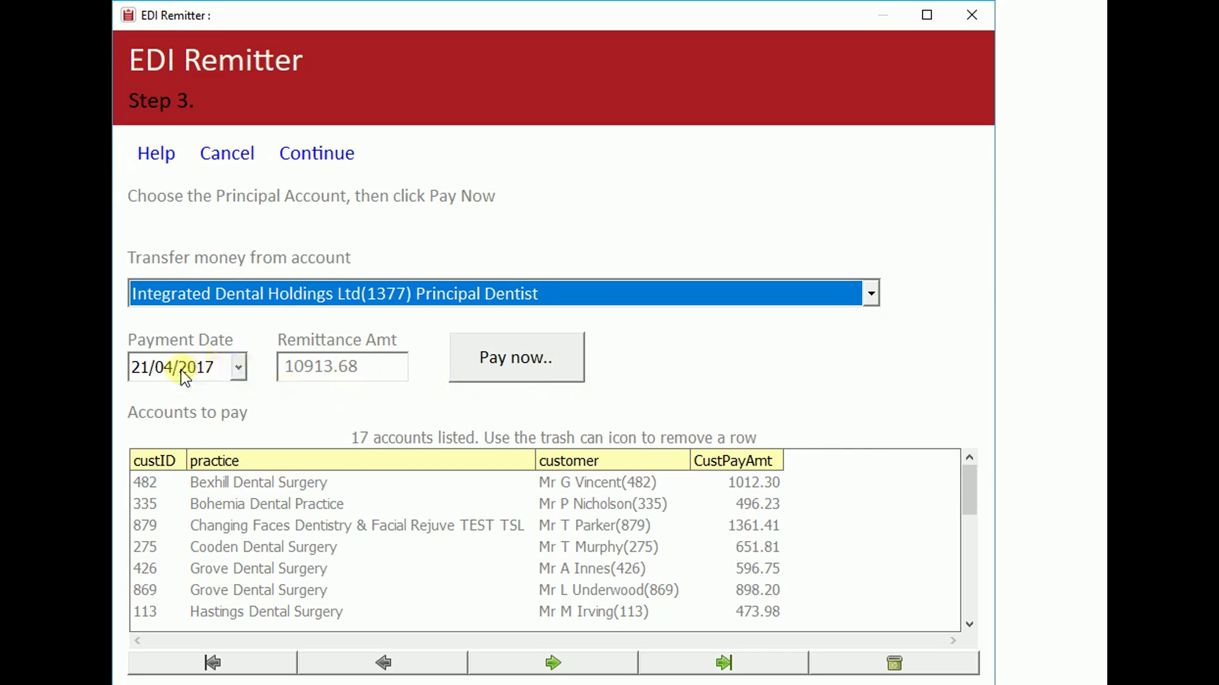
click(508, 371)
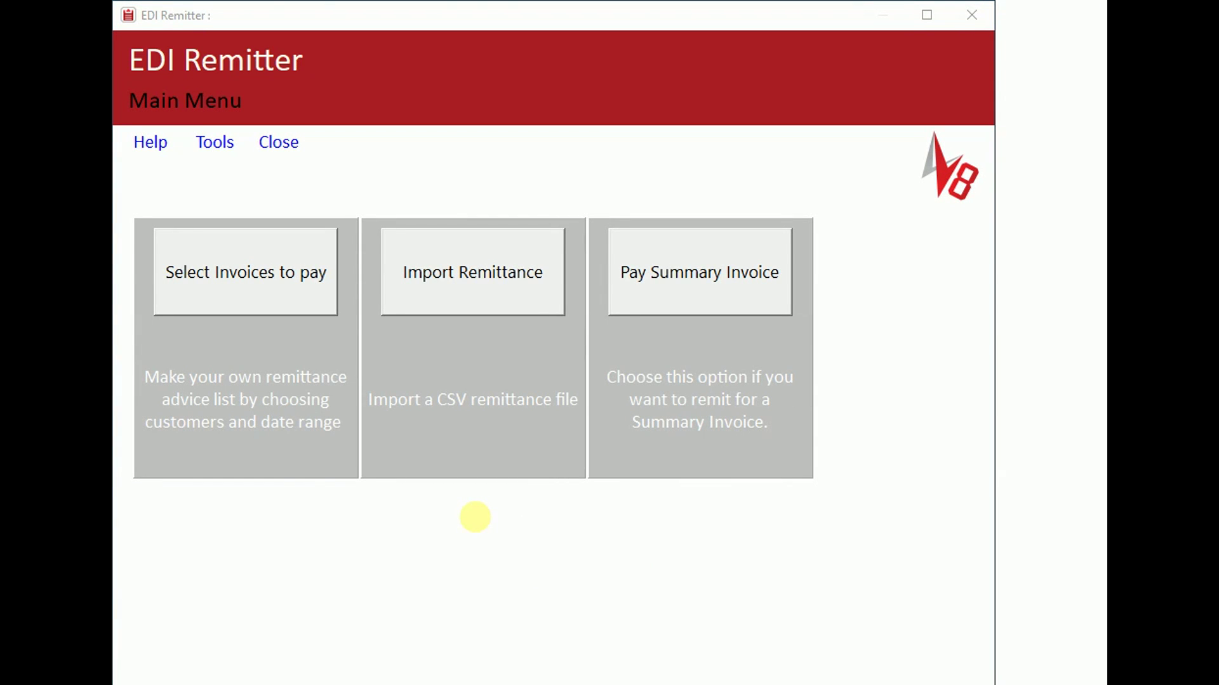
Step: Start paying a summary invoice and identify the customer by entering the Surgeon\Customer ID
click(693, 299)
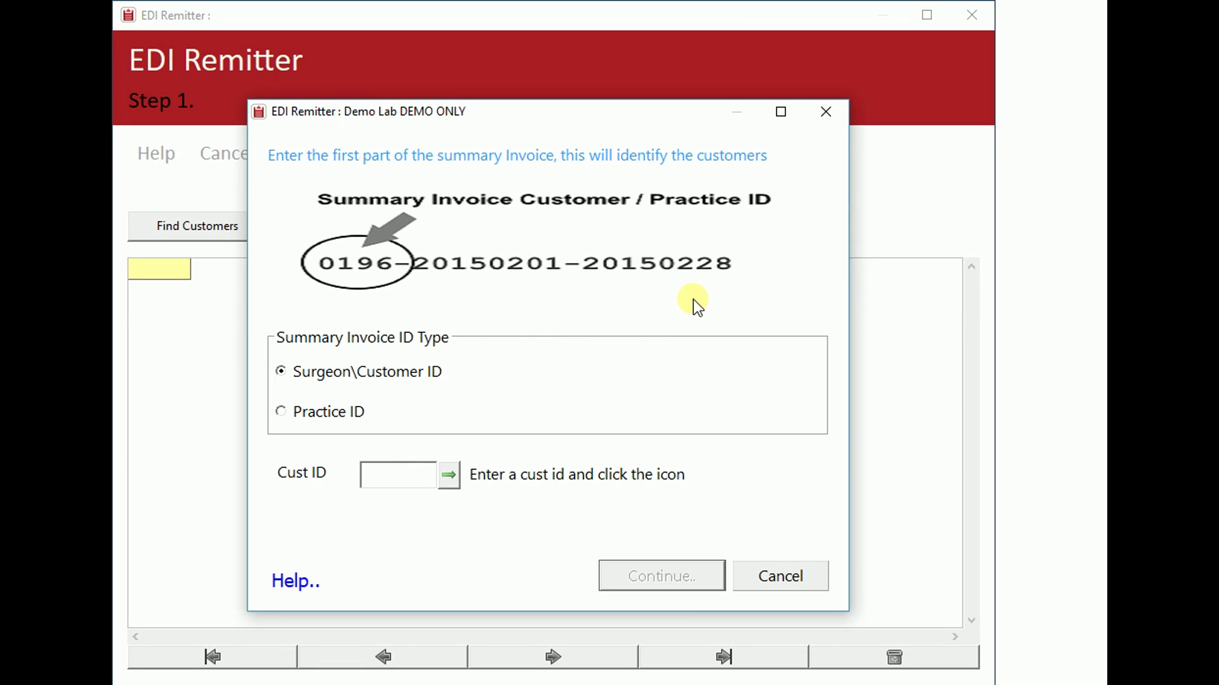
click(388, 470)
text(879)
click(452, 481)
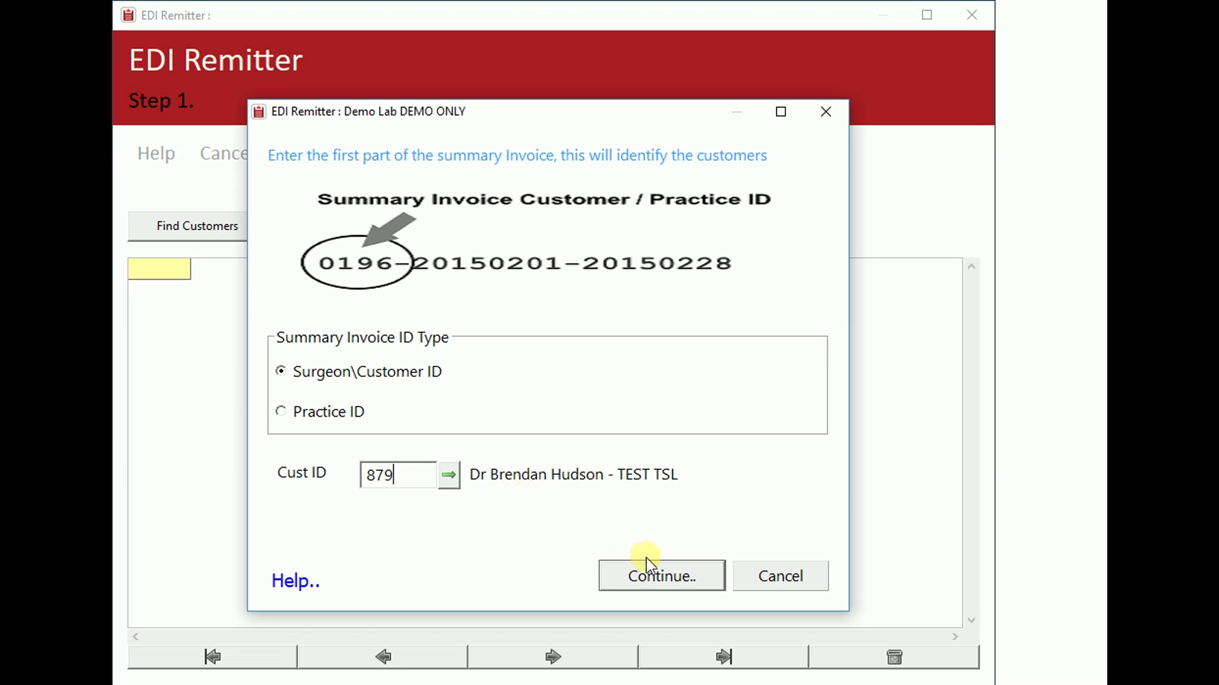
click(658, 579)
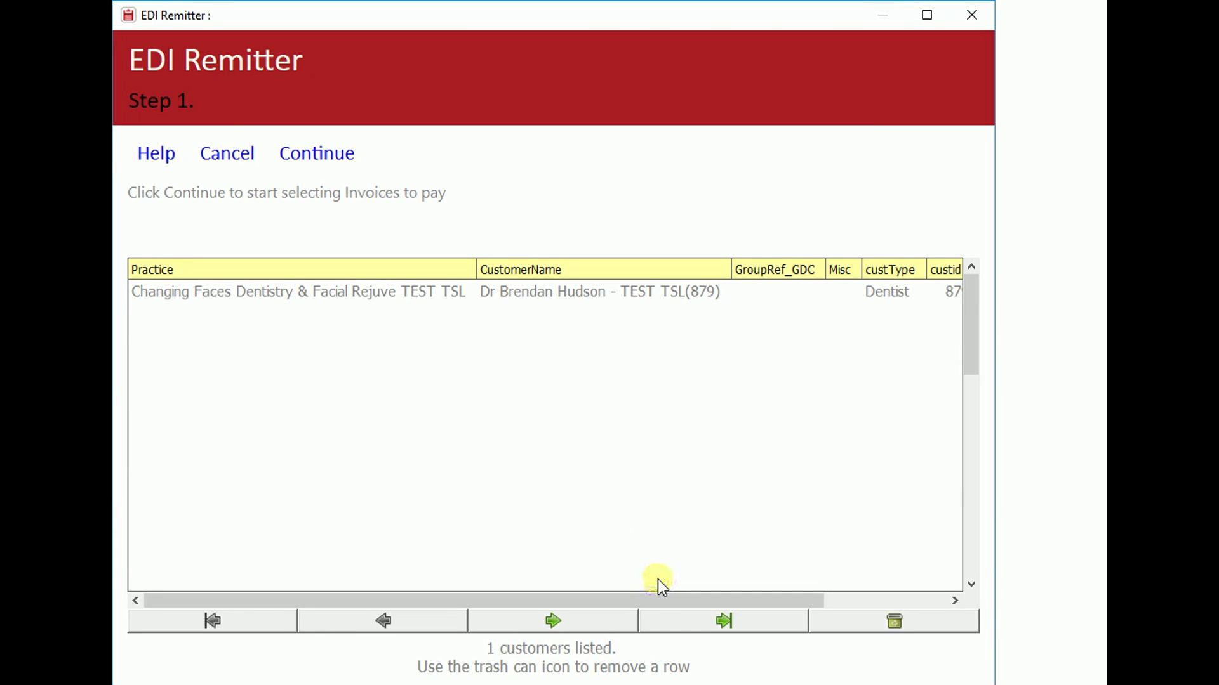
Step: List the customer's invoices to be paid with tax dates from 01/04/2017 to 30/04/2017 and accept the list
click(326, 159)
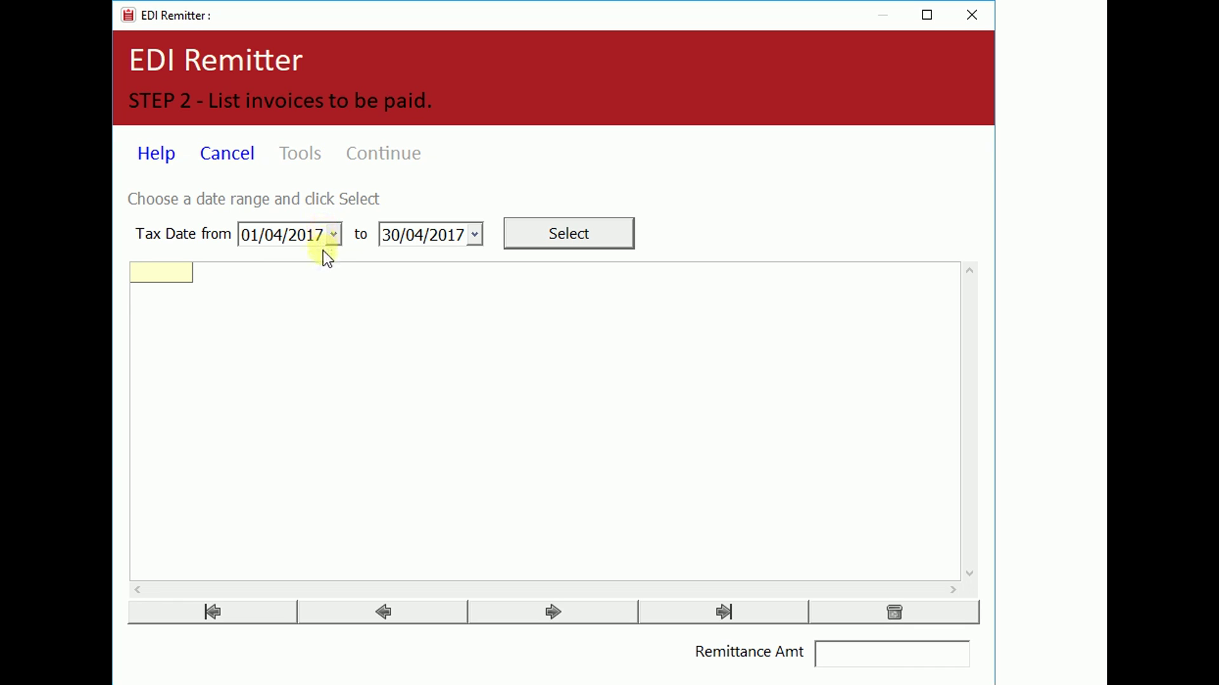
click(550, 235)
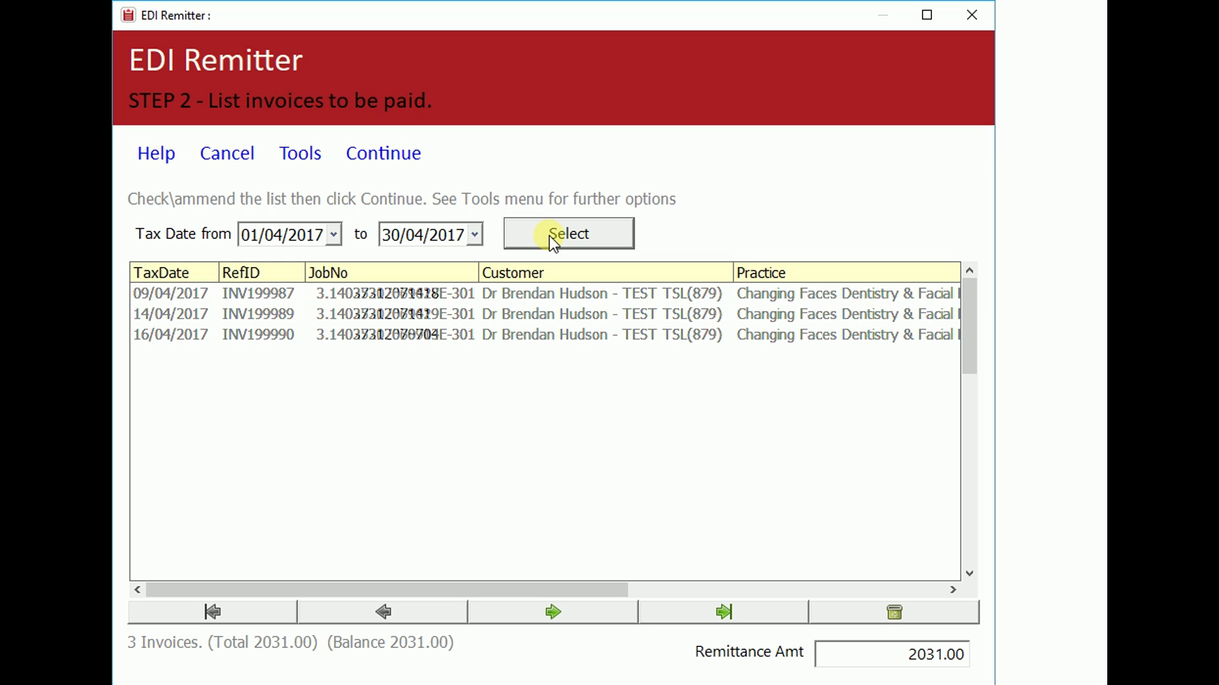
click(395, 156)
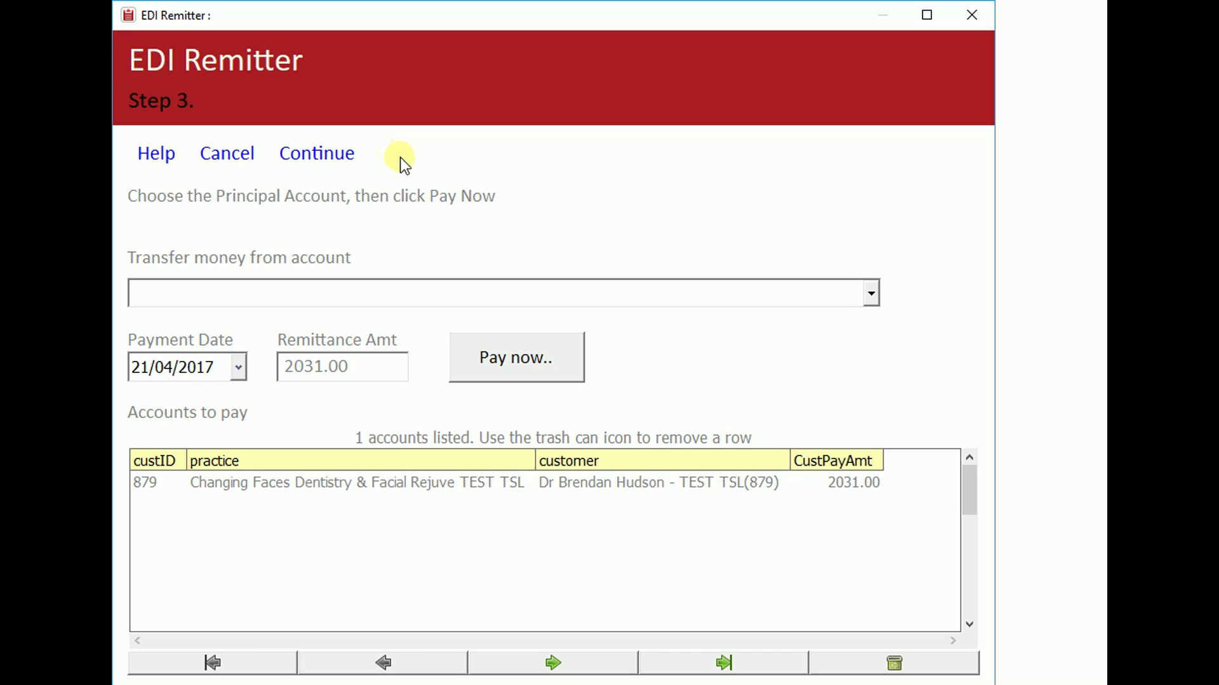
Step: Choose the first Principal Dentist account as the account to transfer money from for the summary invoice
click(433, 294)
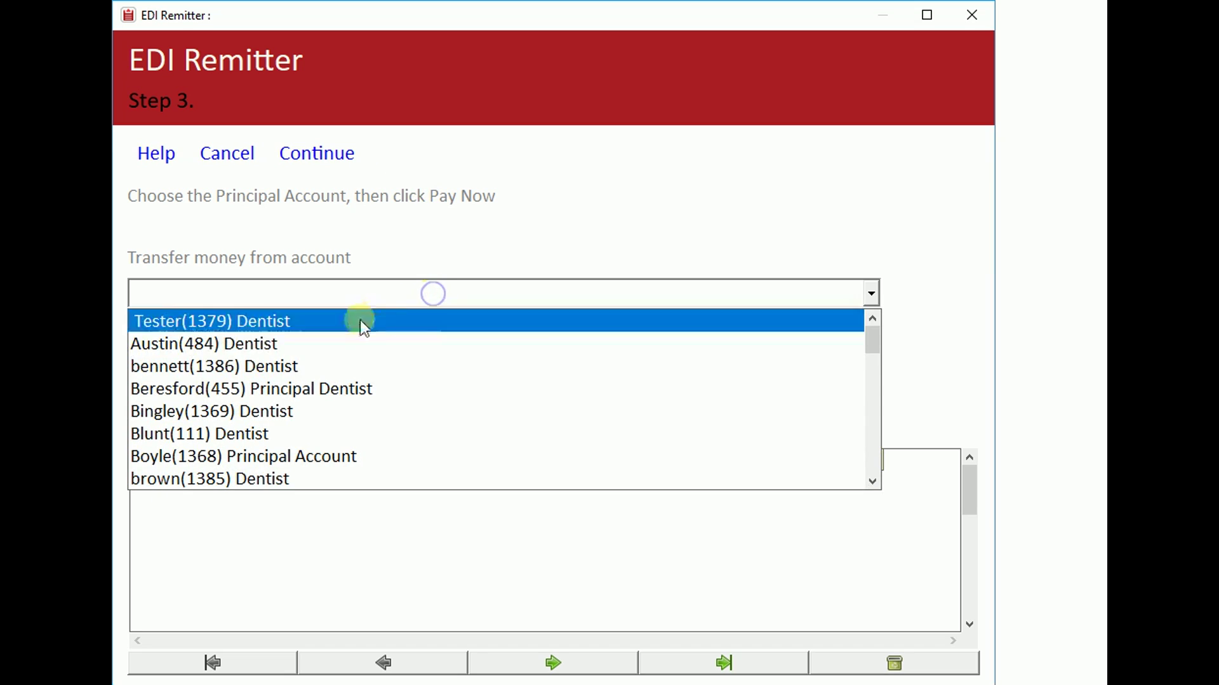
click(295, 387)
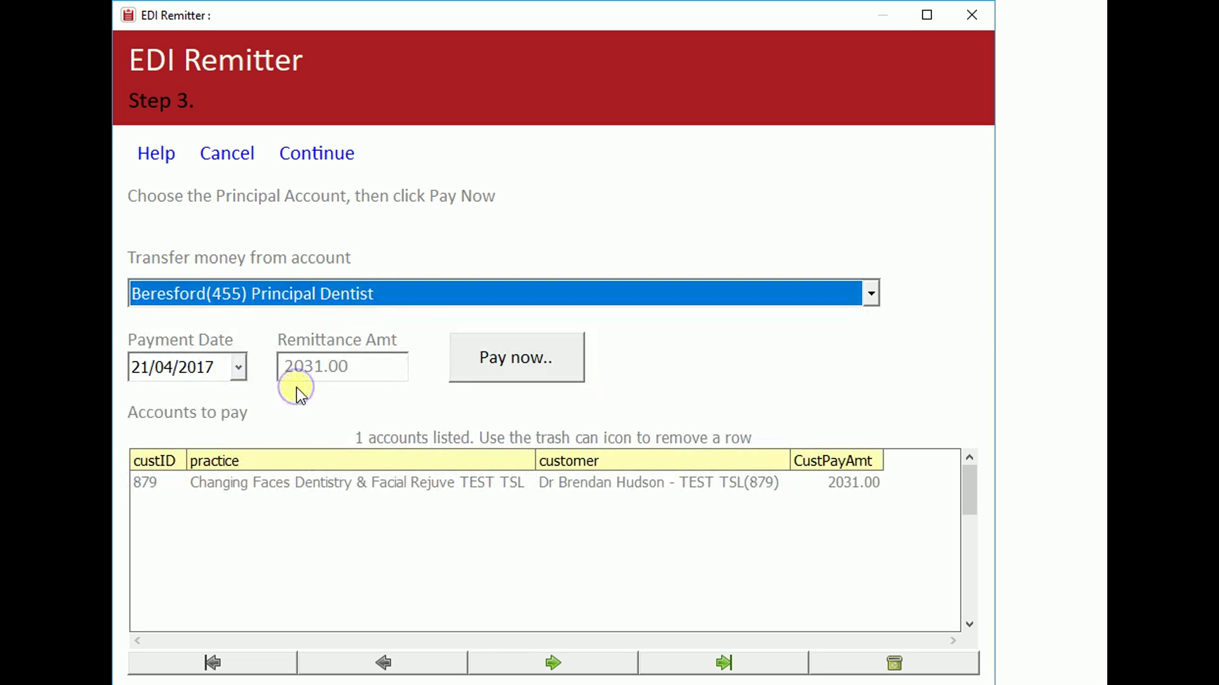